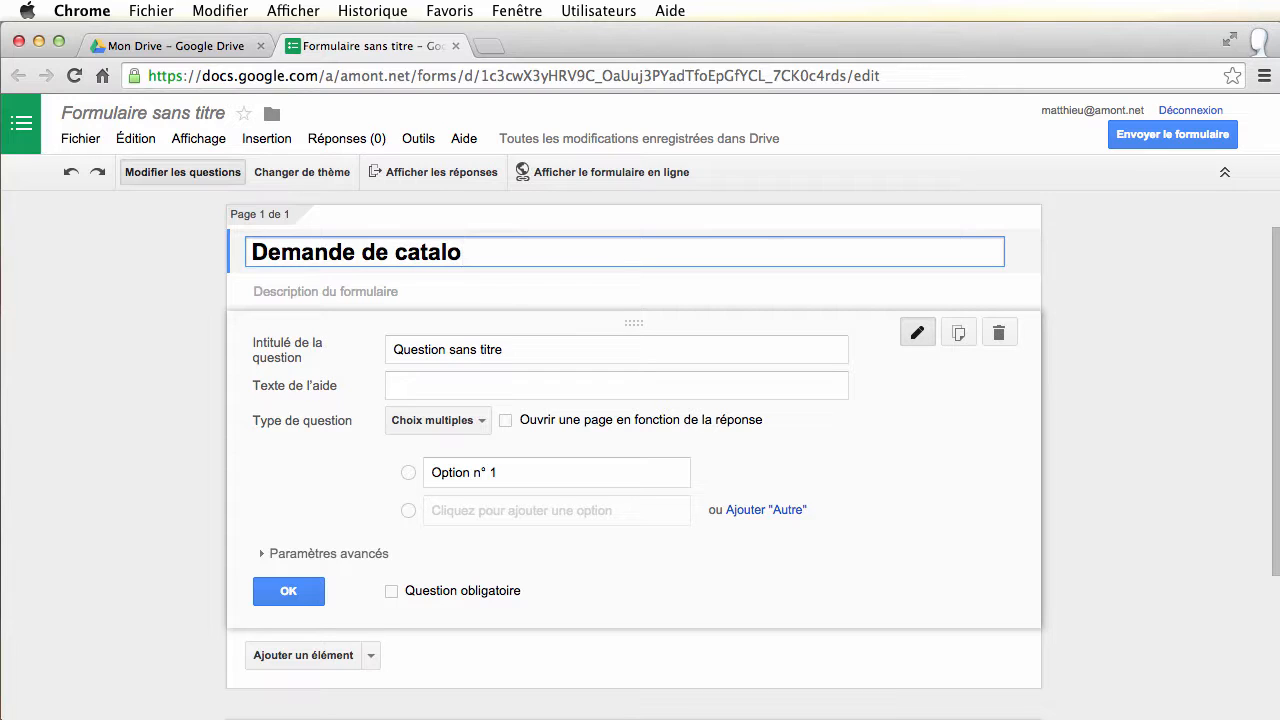
# Type the form title 'Demande de catalogue' into the untitled form
pyautogui.write('gue')
# Write the form description 'Merci de remplir le questionnaire suivant :'
pyautogui.click(391, 302)
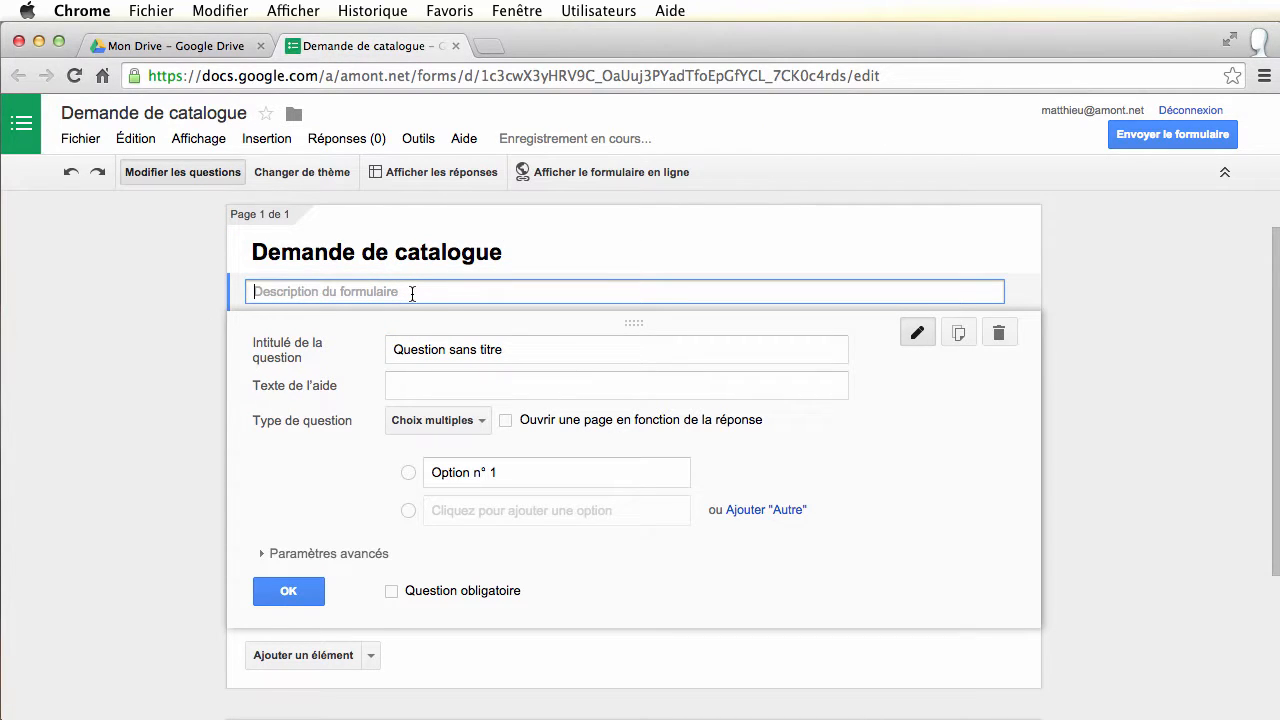
pyautogui.click(412, 292)
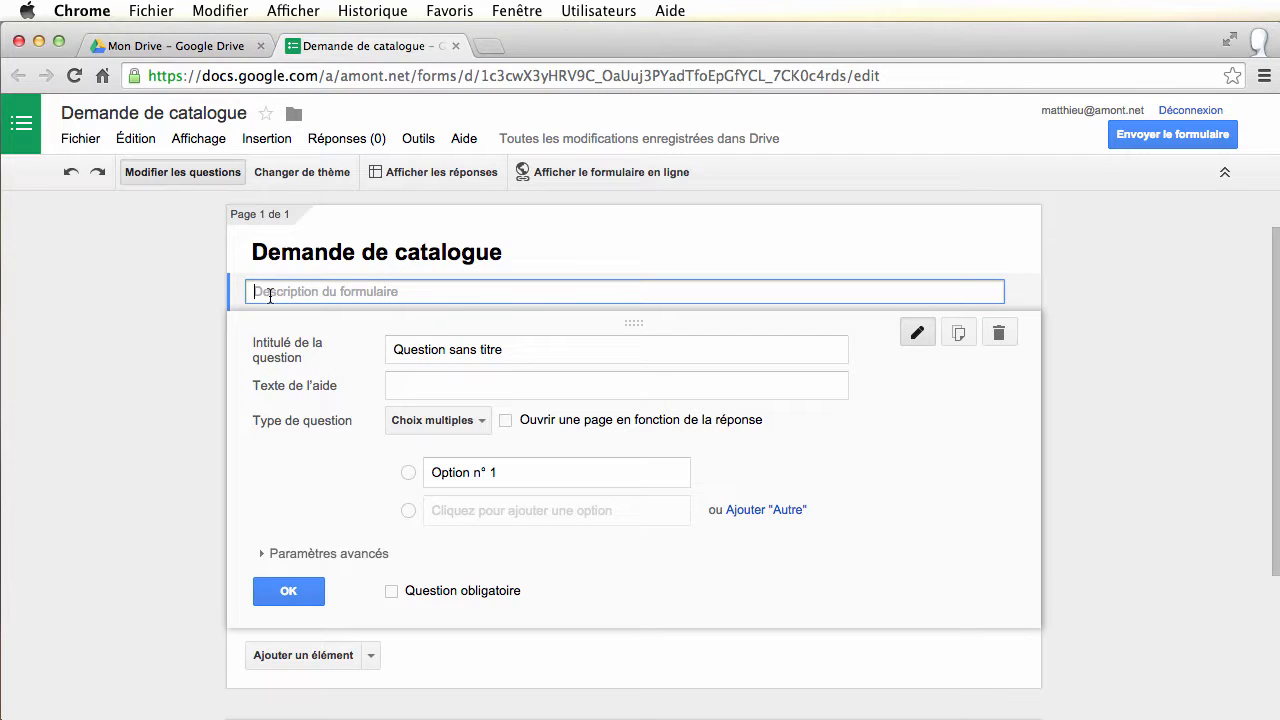
pyautogui.write('Merci de ')
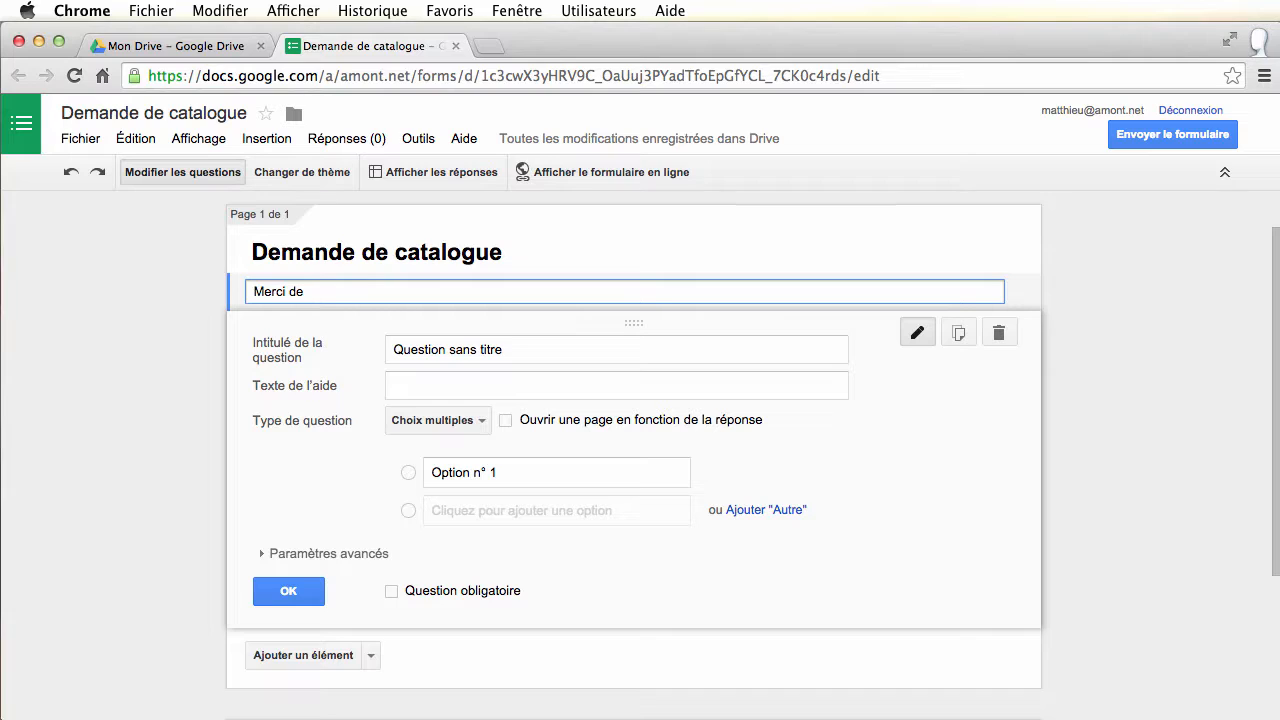
pyautogui.write('remplir le questionnair')
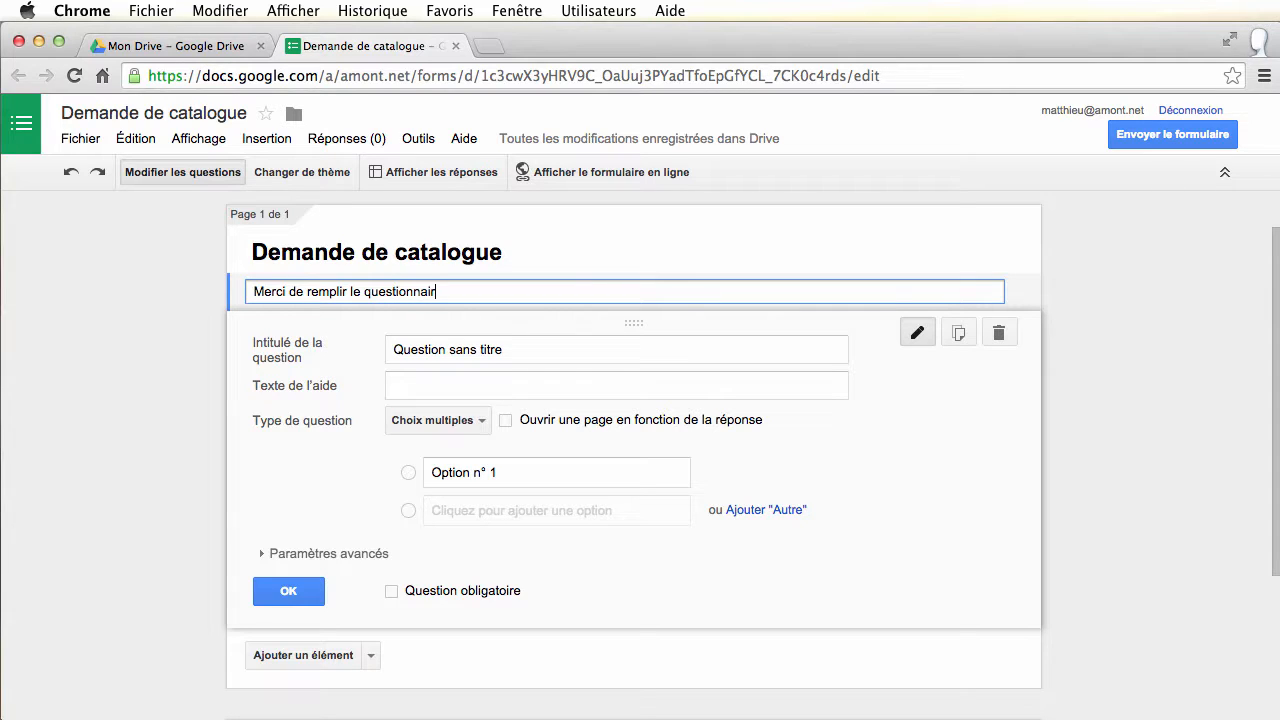
pyautogui.write('e suivant :')
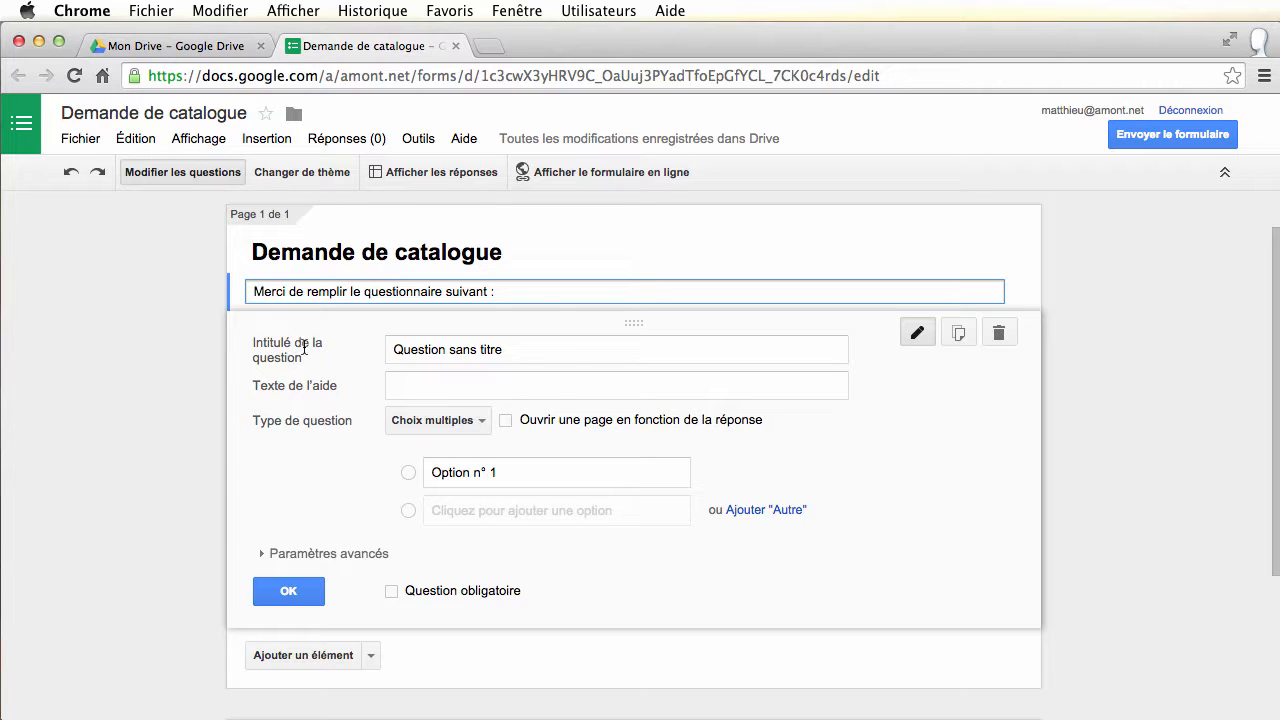
# Retitle the first question 'Nom', make it a short-answer text question, and mark it required
pyautogui.moveTo(528, 350); pyautogui.dragTo(312, 345)
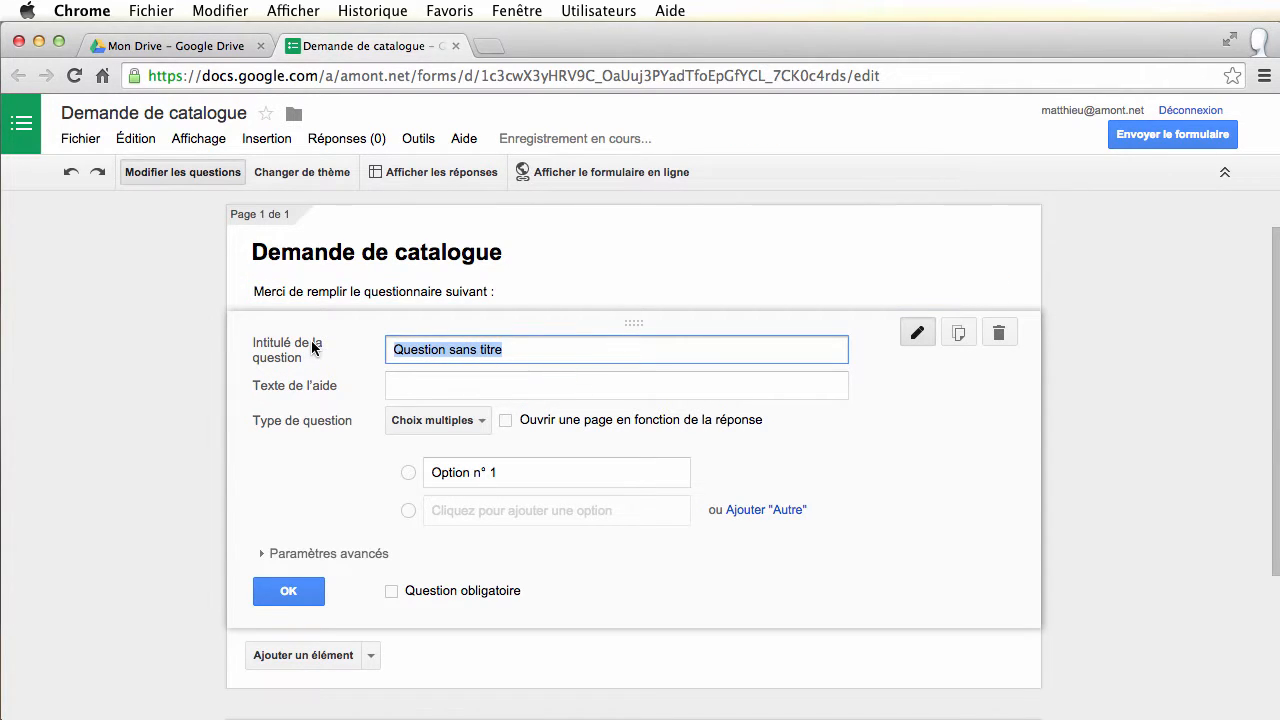
pyautogui.write('Nom')
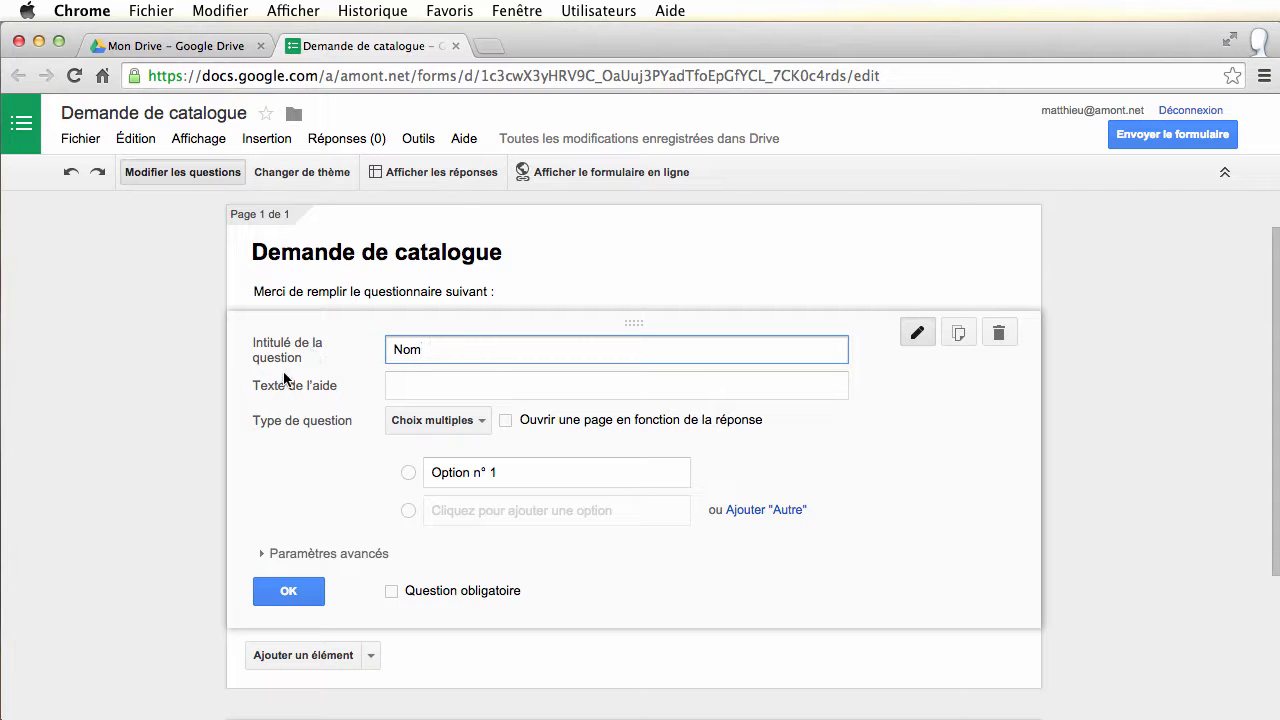
pyautogui.click(444, 389)
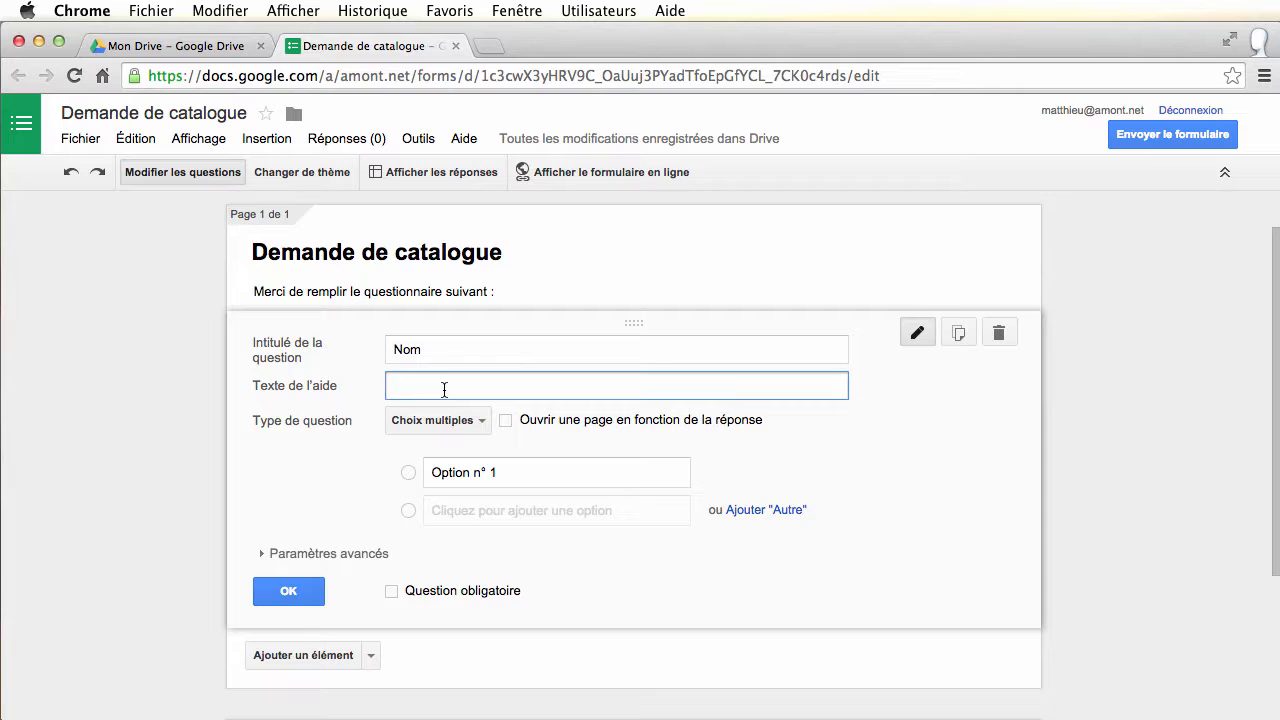
pyautogui.click(480, 422)
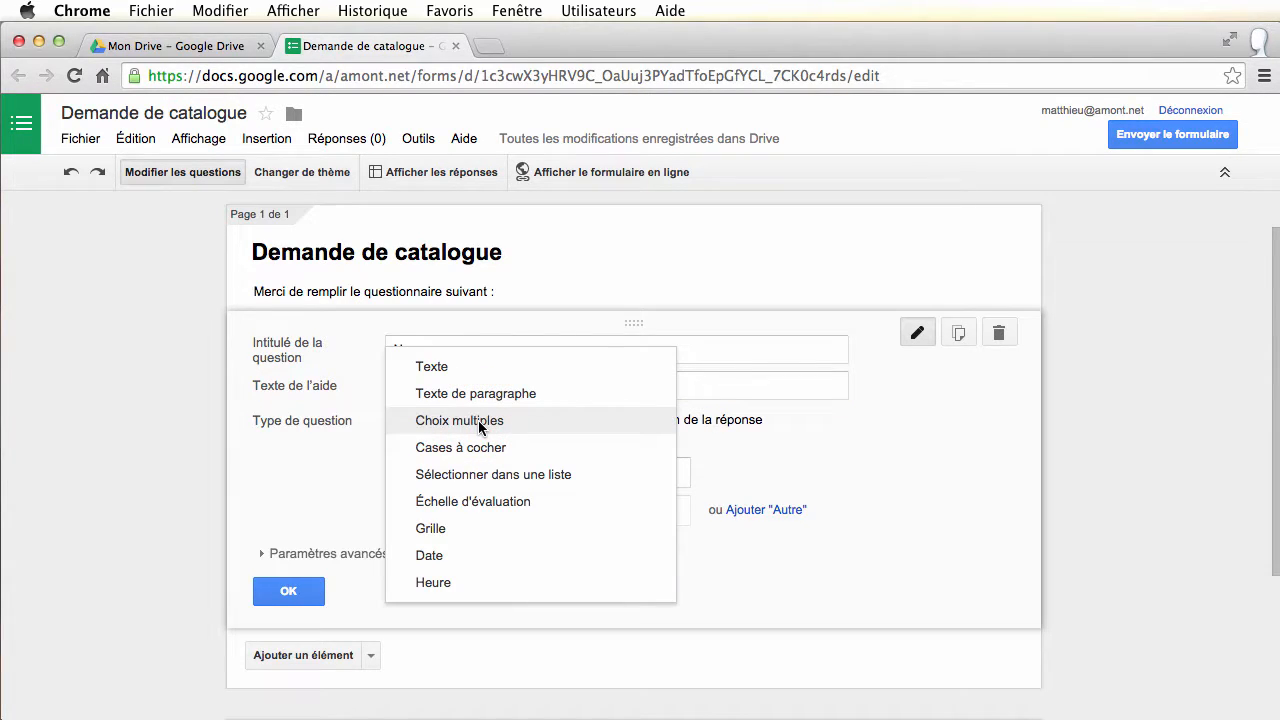
pyautogui.click(448, 366)
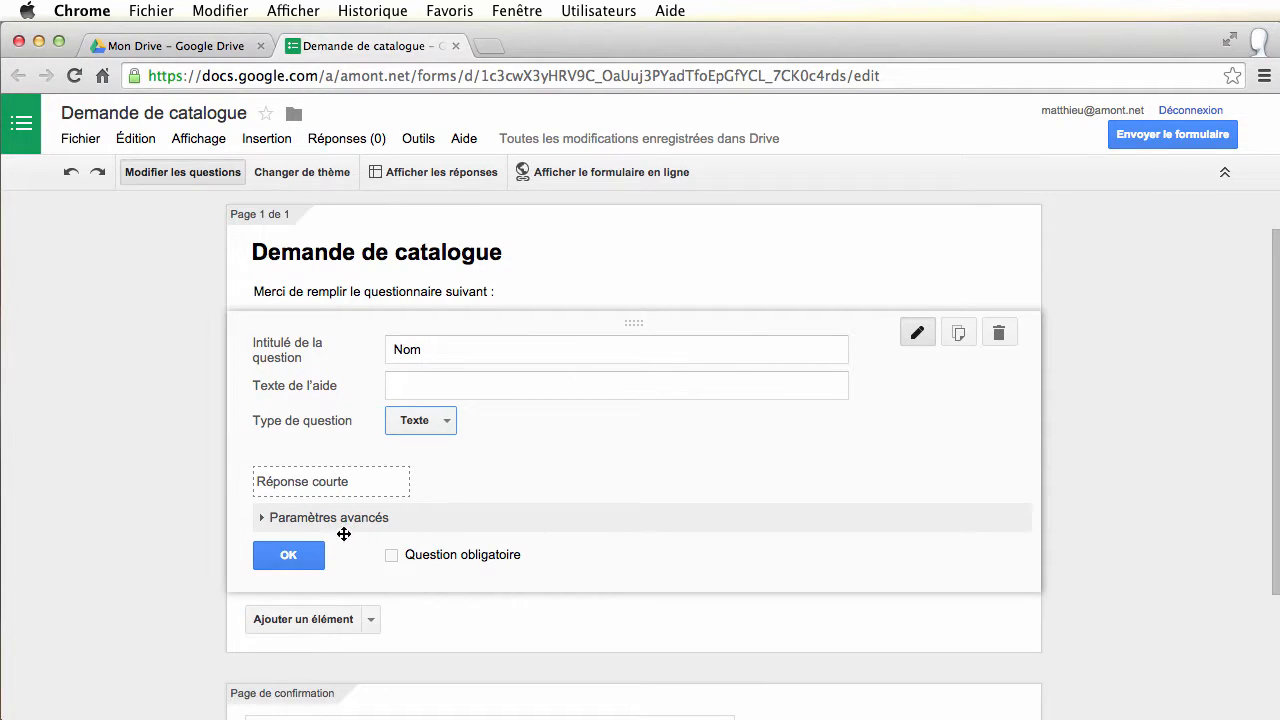
pyautogui.click(262, 518)
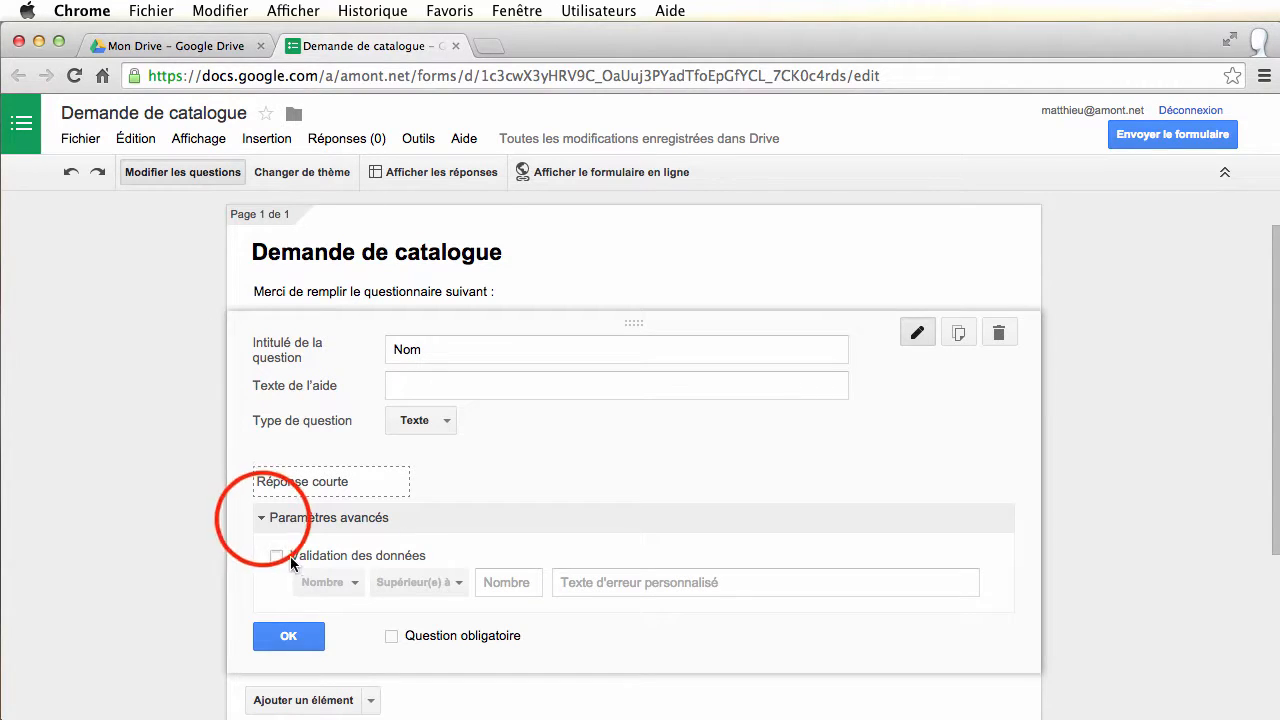
pyautogui.click(264, 518)
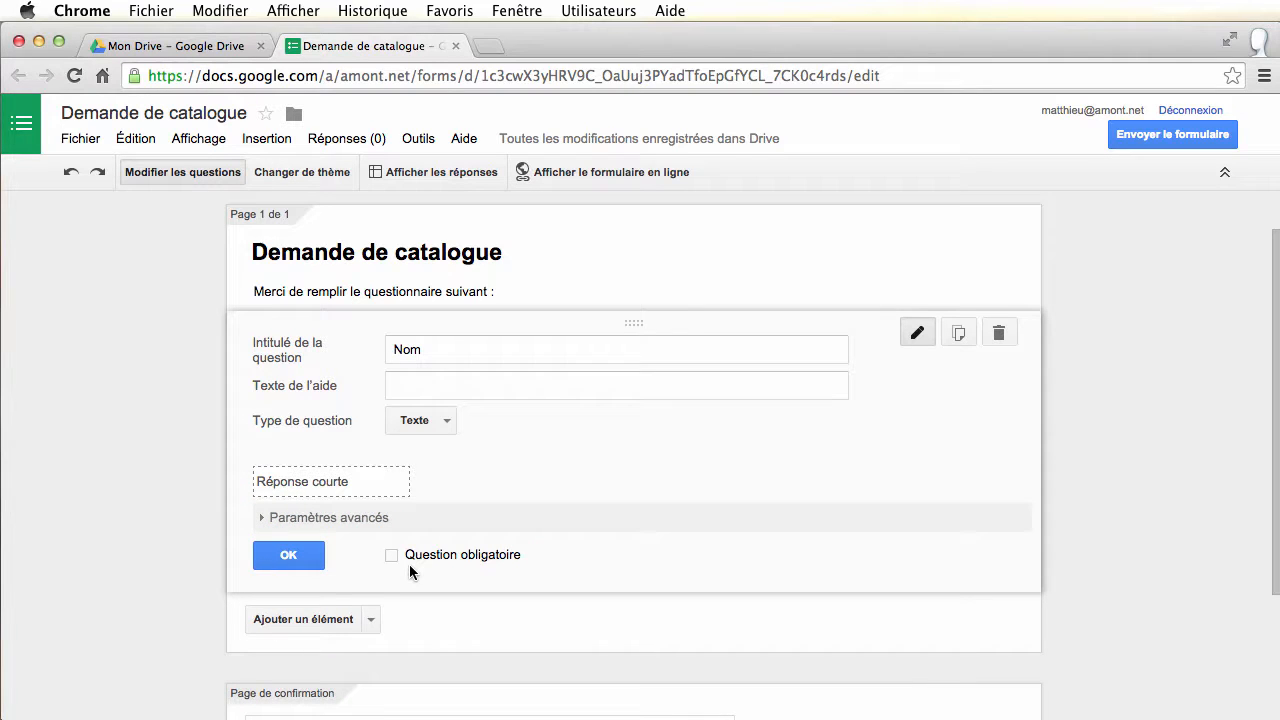
pyautogui.click(392, 563)
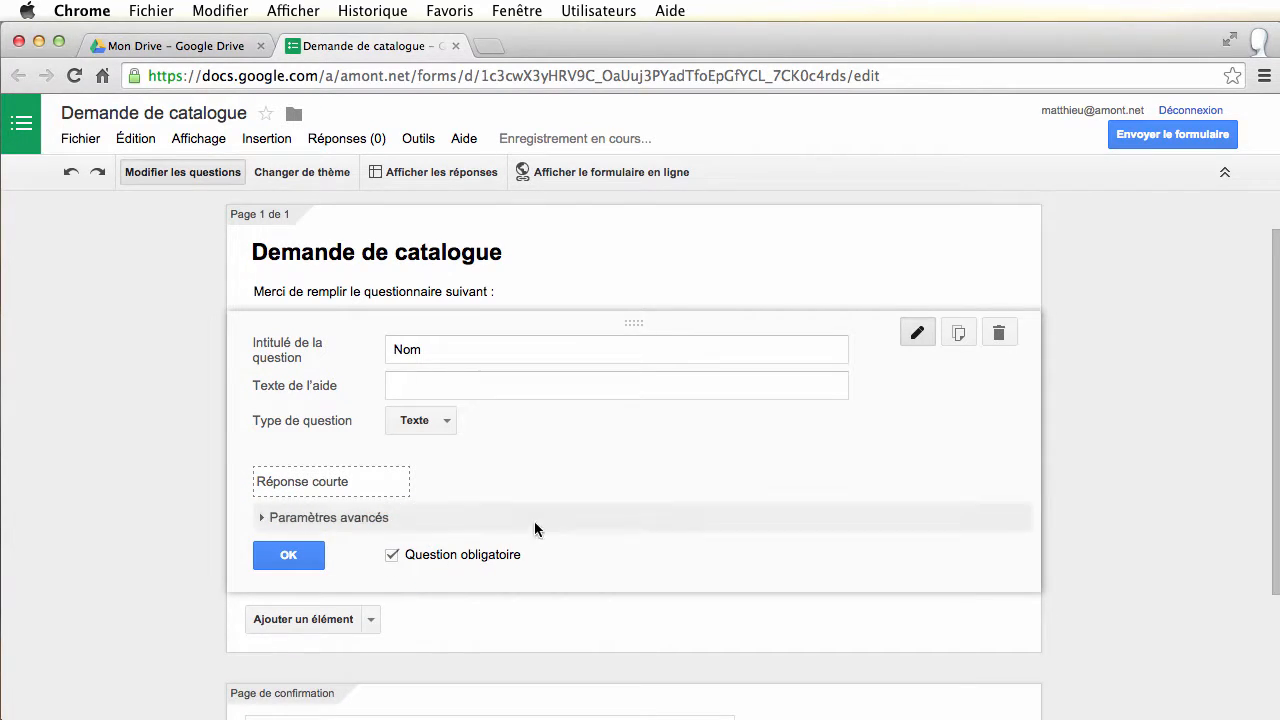
pyautogui.scroll(-3, 605, 563)
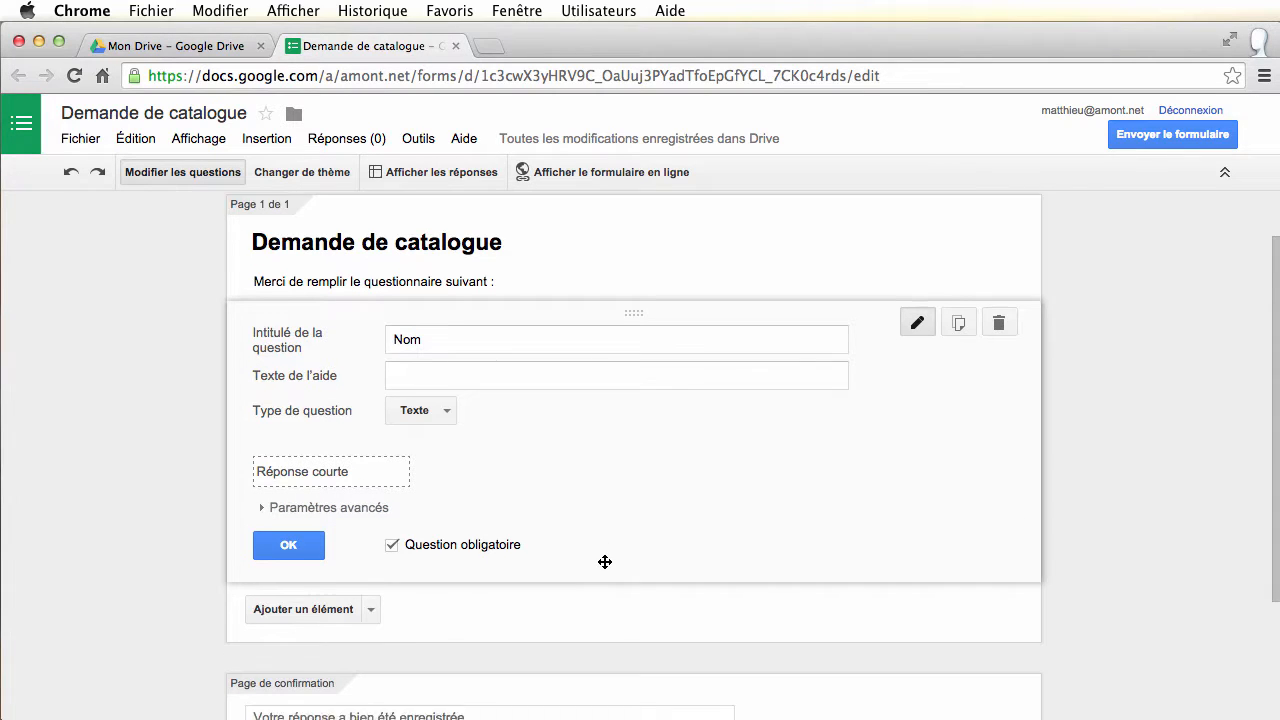
pyautogui.scroll(3, 605, 563)
pyautogui.click(289, 550)
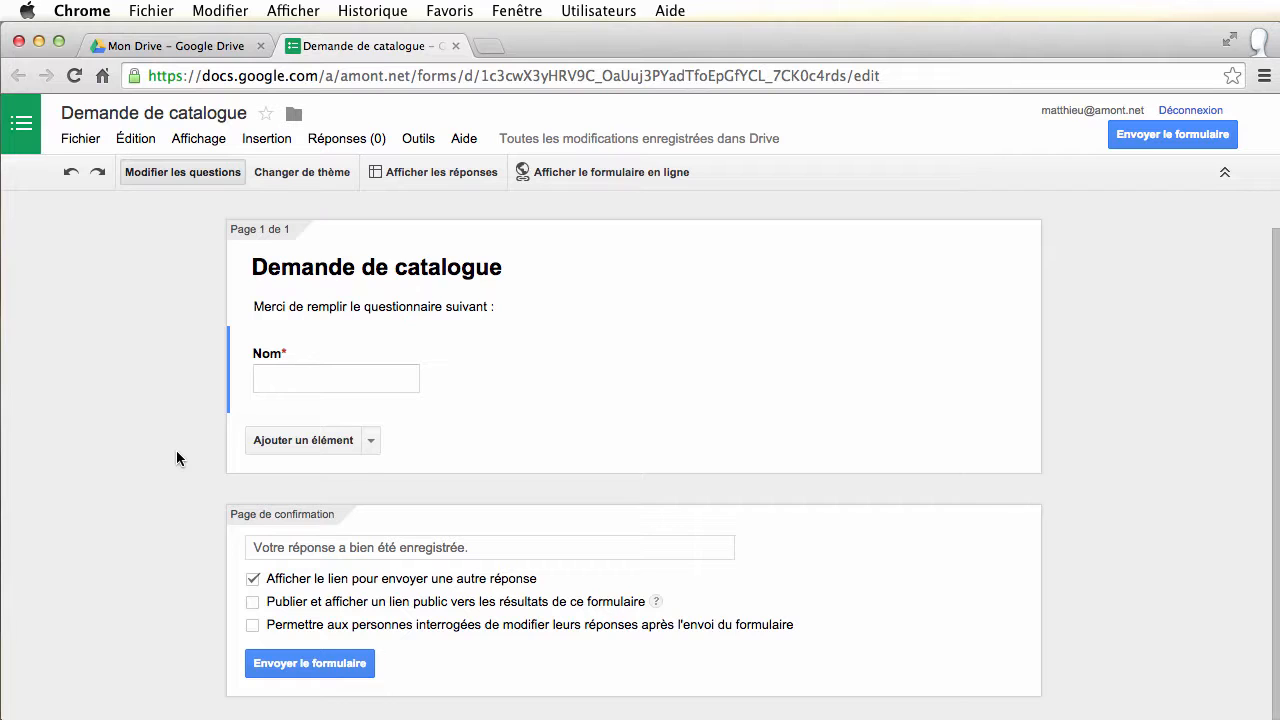
# Add a required question titled 'Adresse' below Nom
pyautogui.click(310, 440)
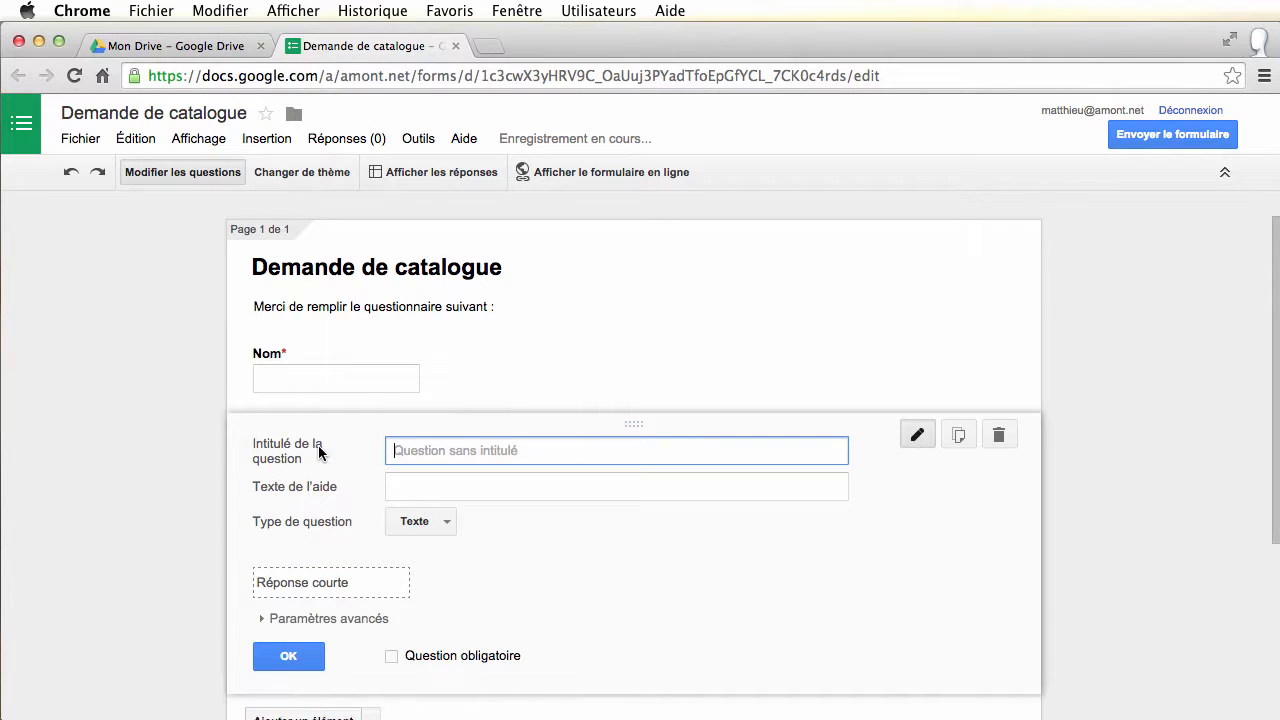
pyautogui.click(546, 449)
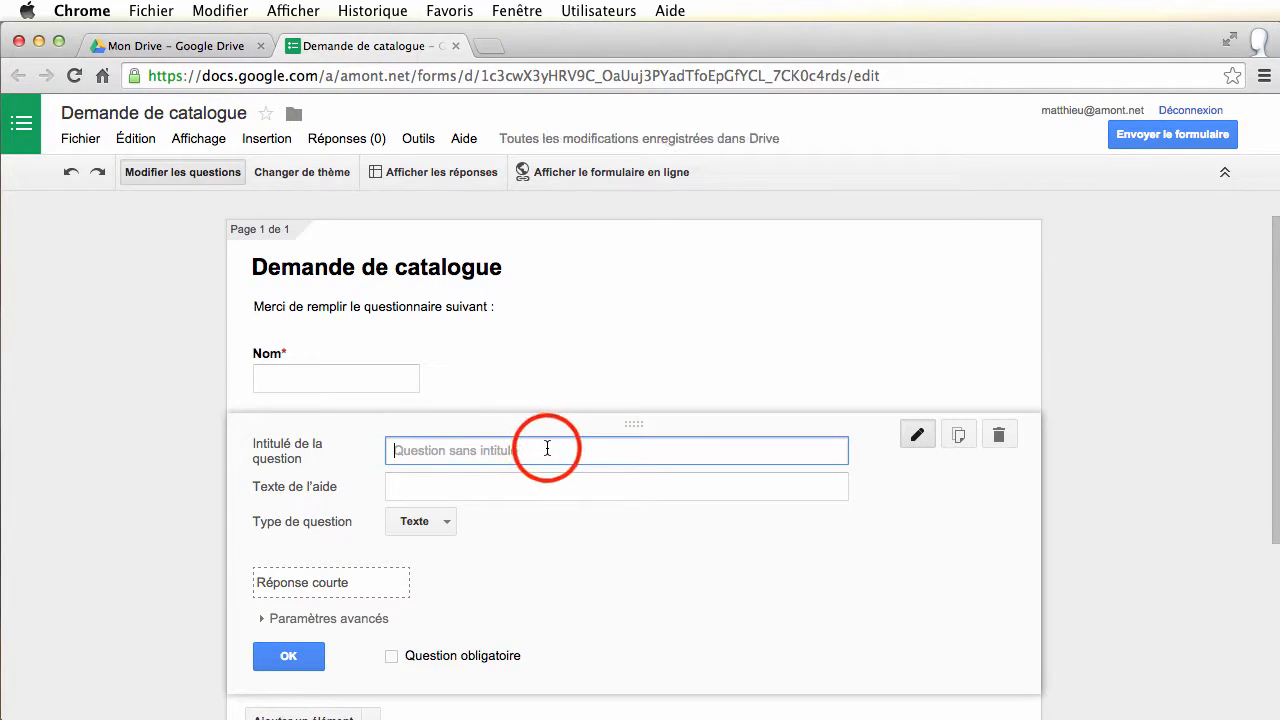
pyautogui.write('A')
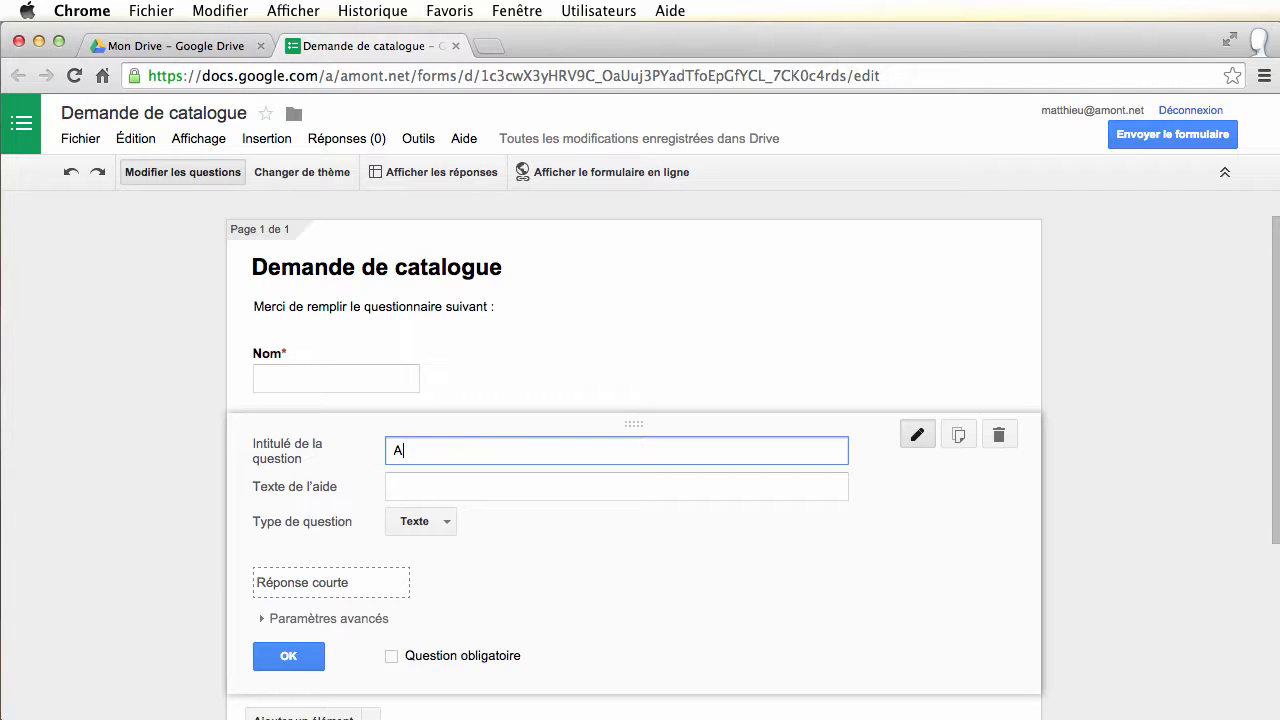
pyautogui.write('dresse')
pyautogui.click(391, 656)
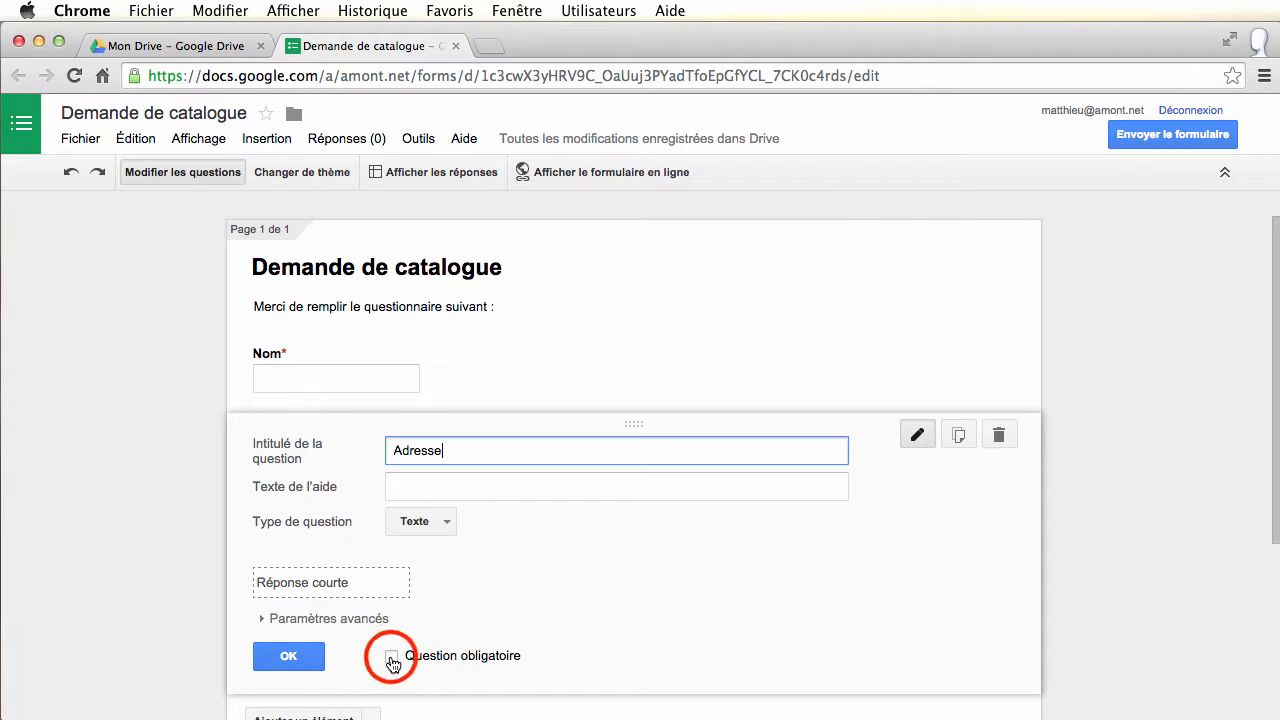
pyautogui.click(289, 657)
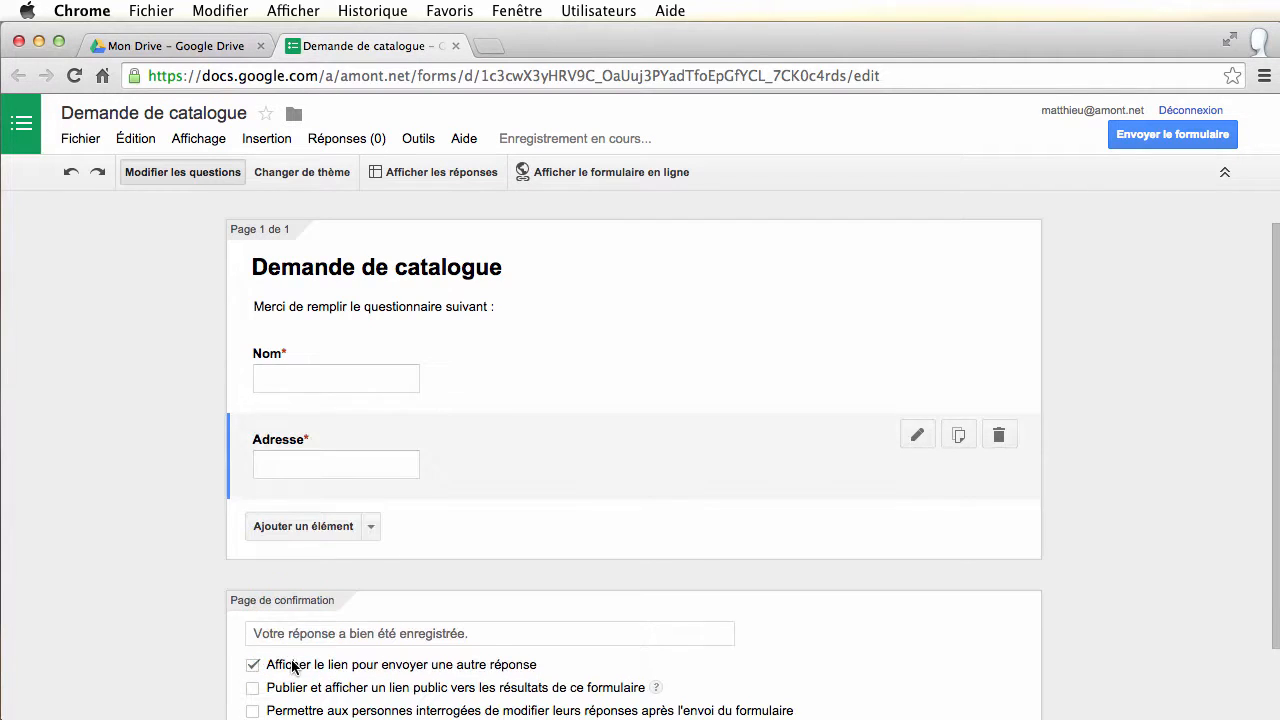
# Add an optional short-answer question titled 'Téléphone' below Adresse
pyautogui.click(330, 527)
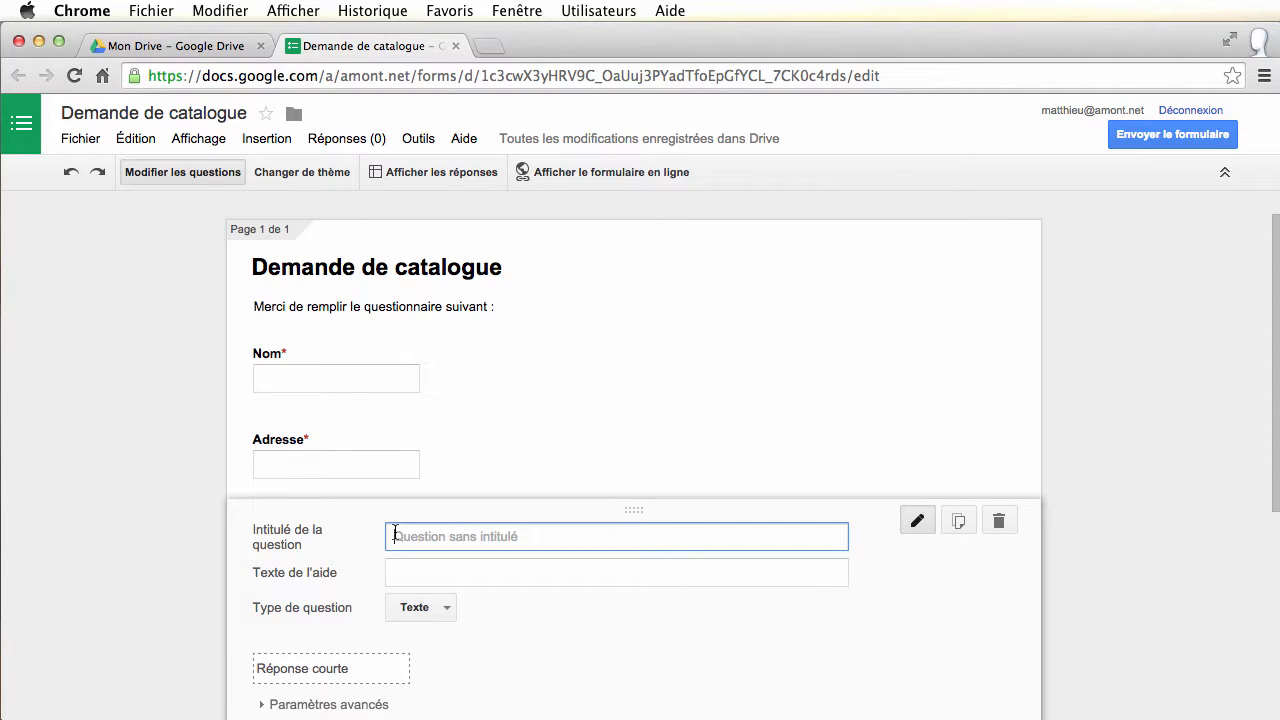
pyautogui.write('Té')
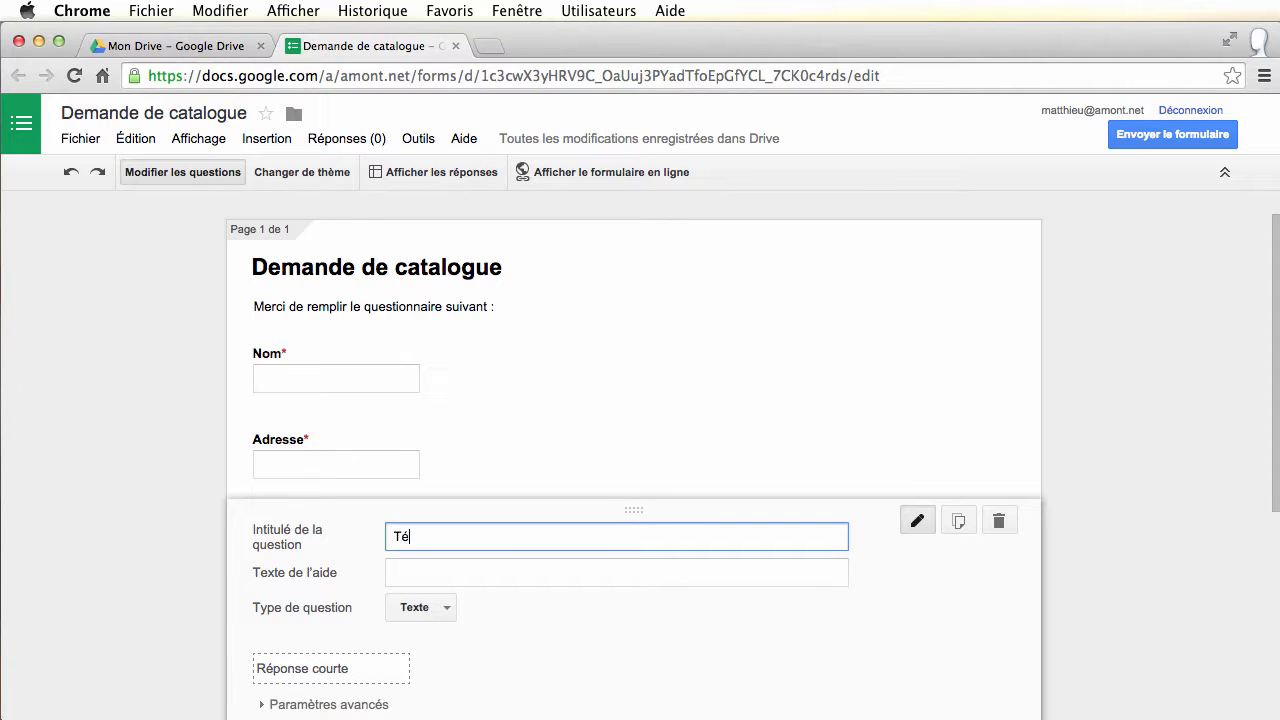
pyautogui.write('léphone')
pyautogui.scroll(-3, 330, 650)
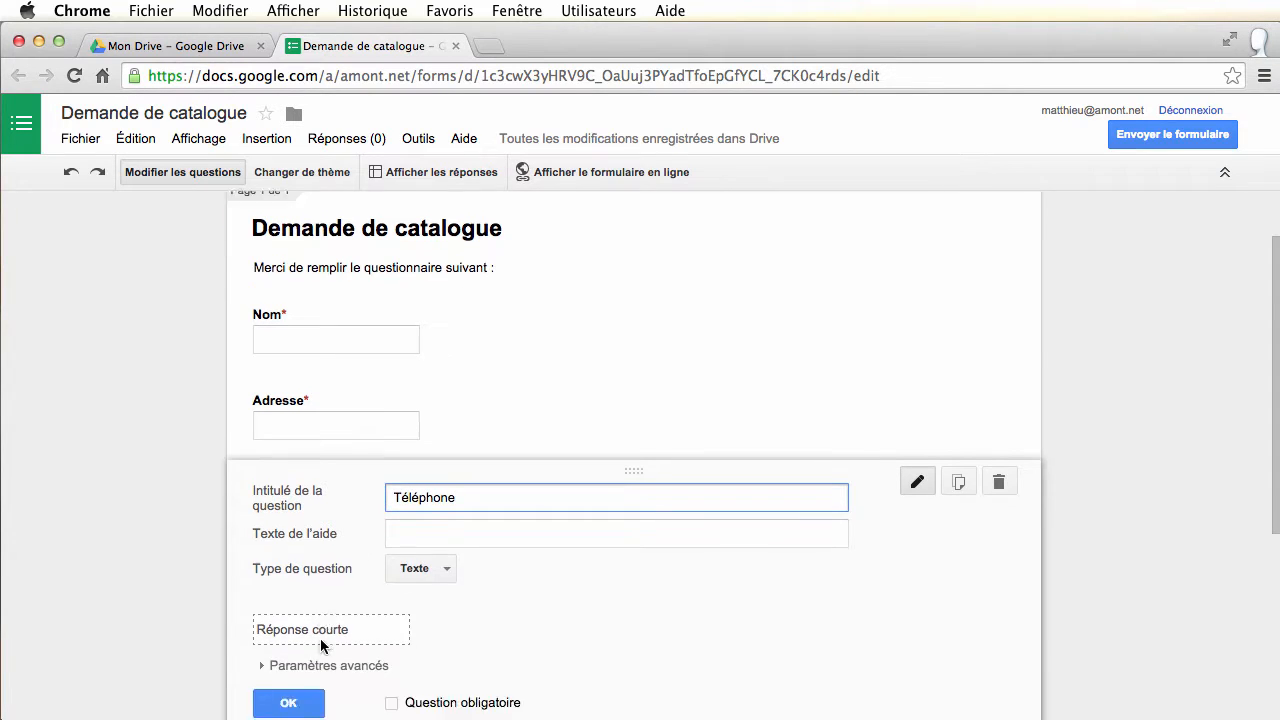
pyautogui.click(290, 586)
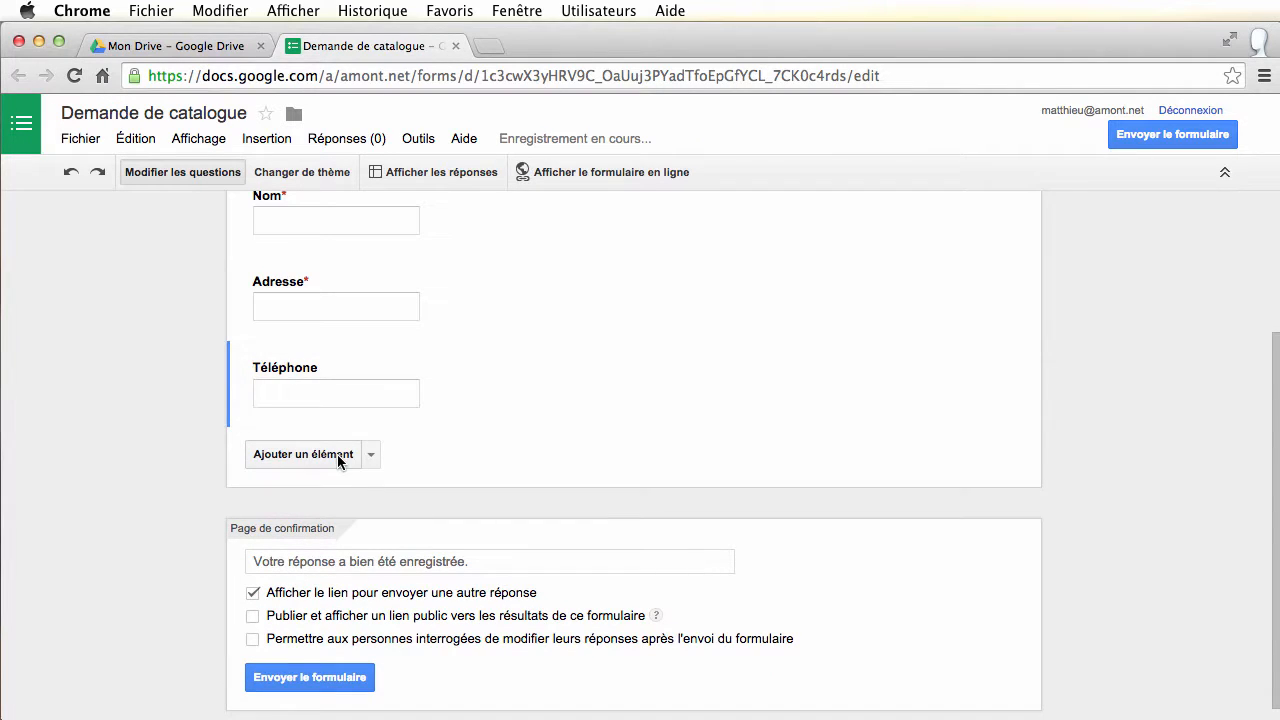
# Add a checkbox question titled 'Horaire d'appel souhaité' after Téléphone
pyautogui.click(337, 456)
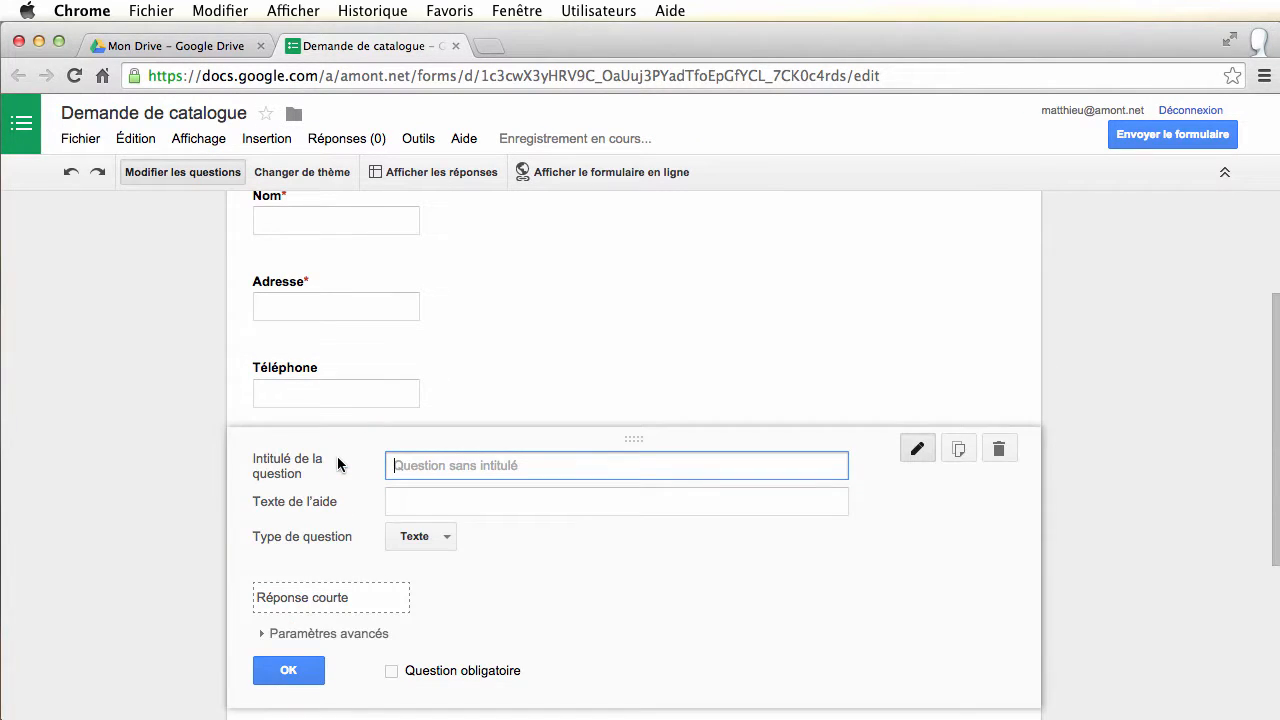
pyautogui.click(448, 535)
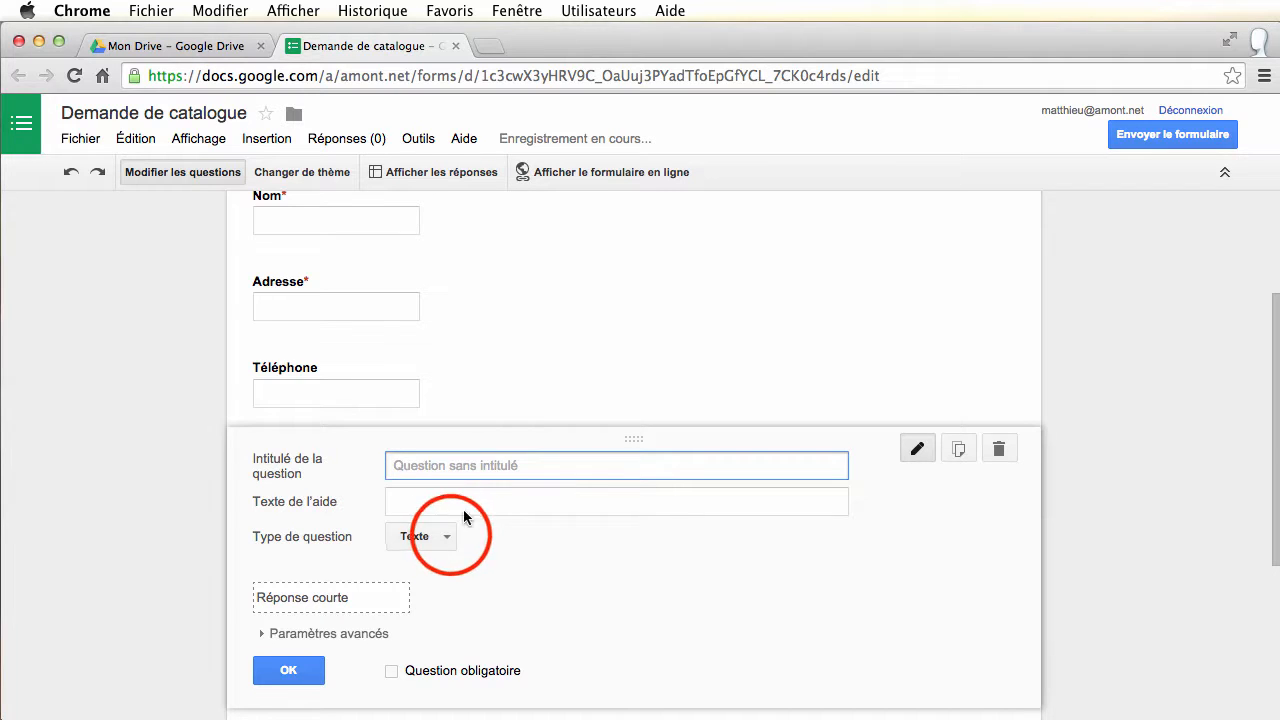
pyautogui.click(451, 565)
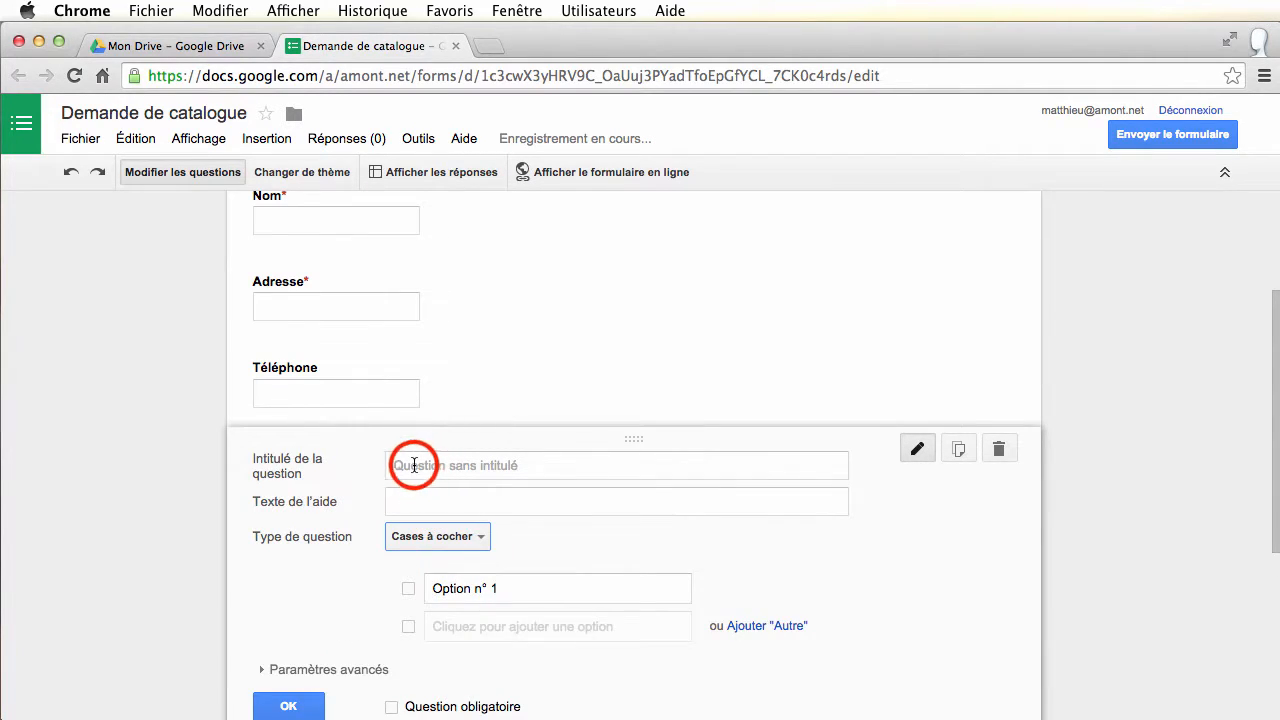
pyautogui.click(414, 466)
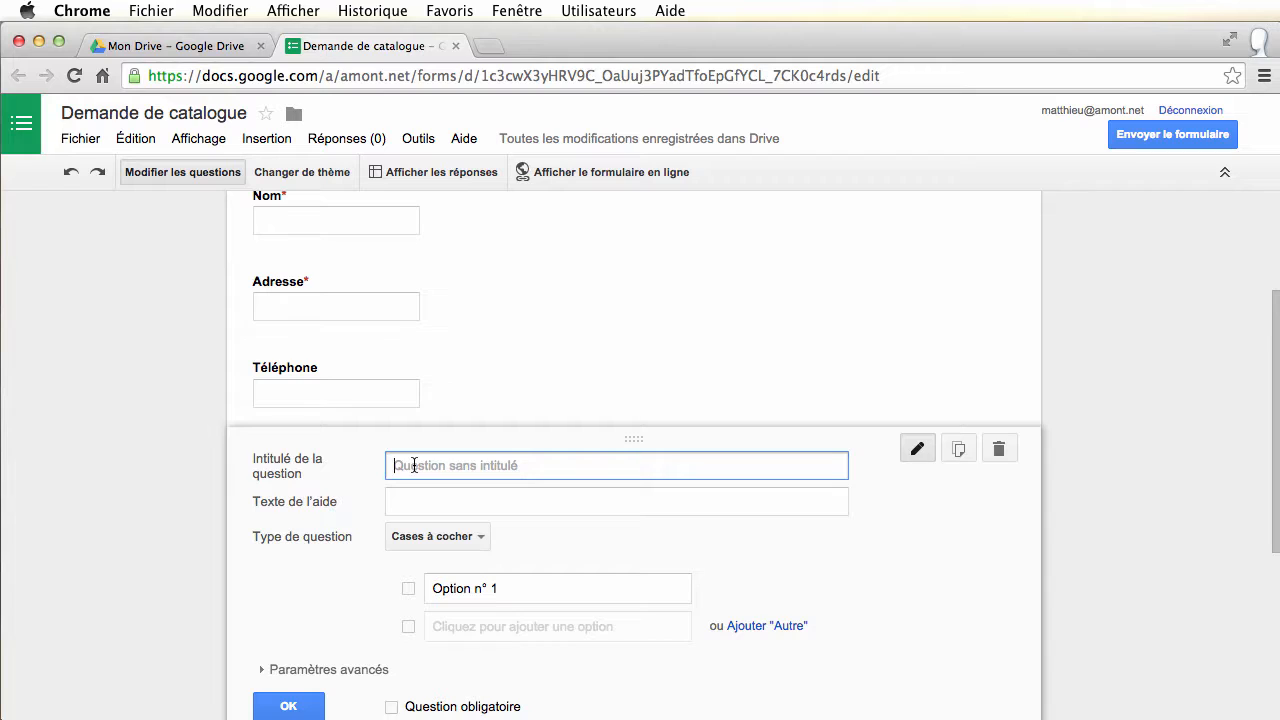
pyautogui.write('Ho')
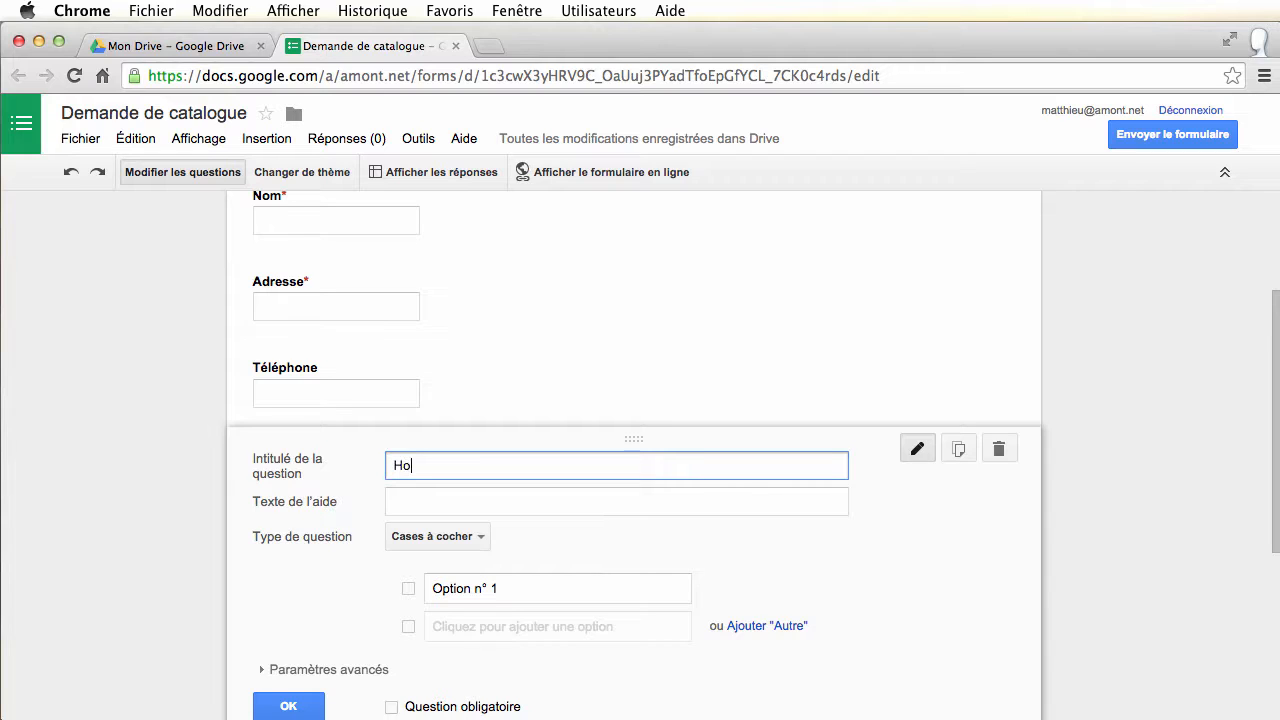
pyautogui.write("raire d'appel souhai")
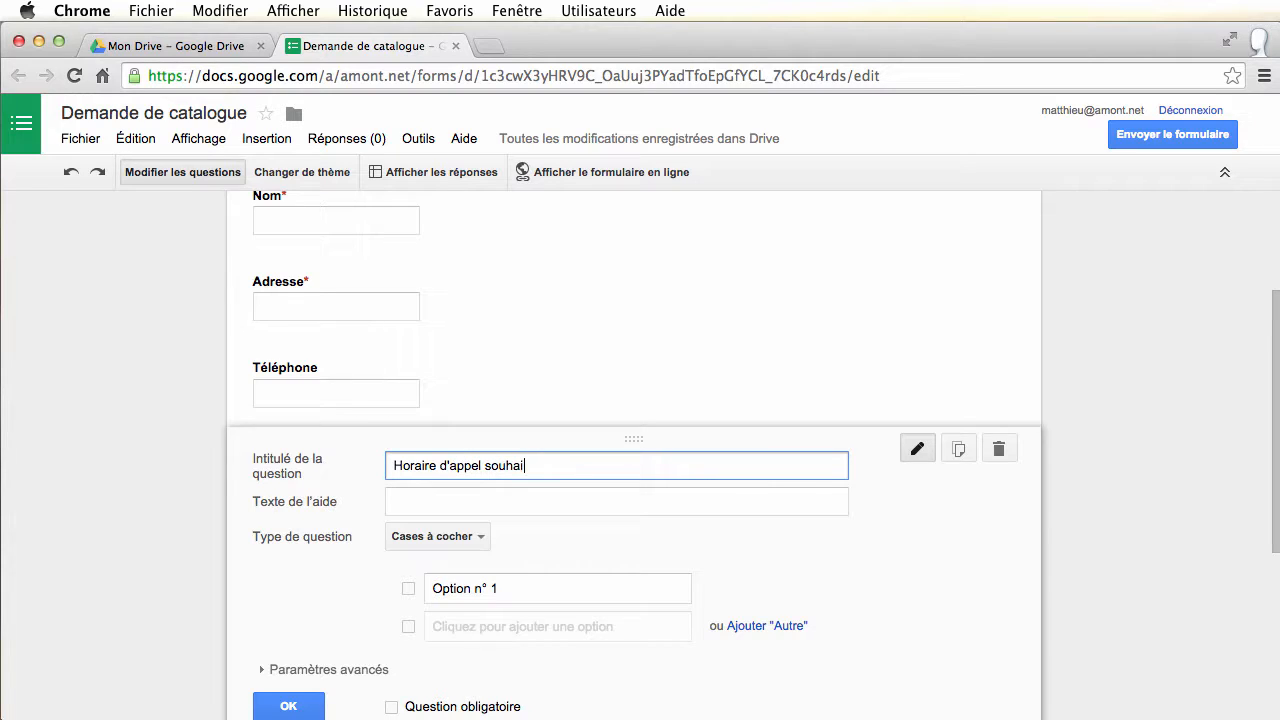
pyautogui.write('té')
# Give the checkbox question the options 'Journée' and 'Après 18H00'
pyautogui.click(509, 588)
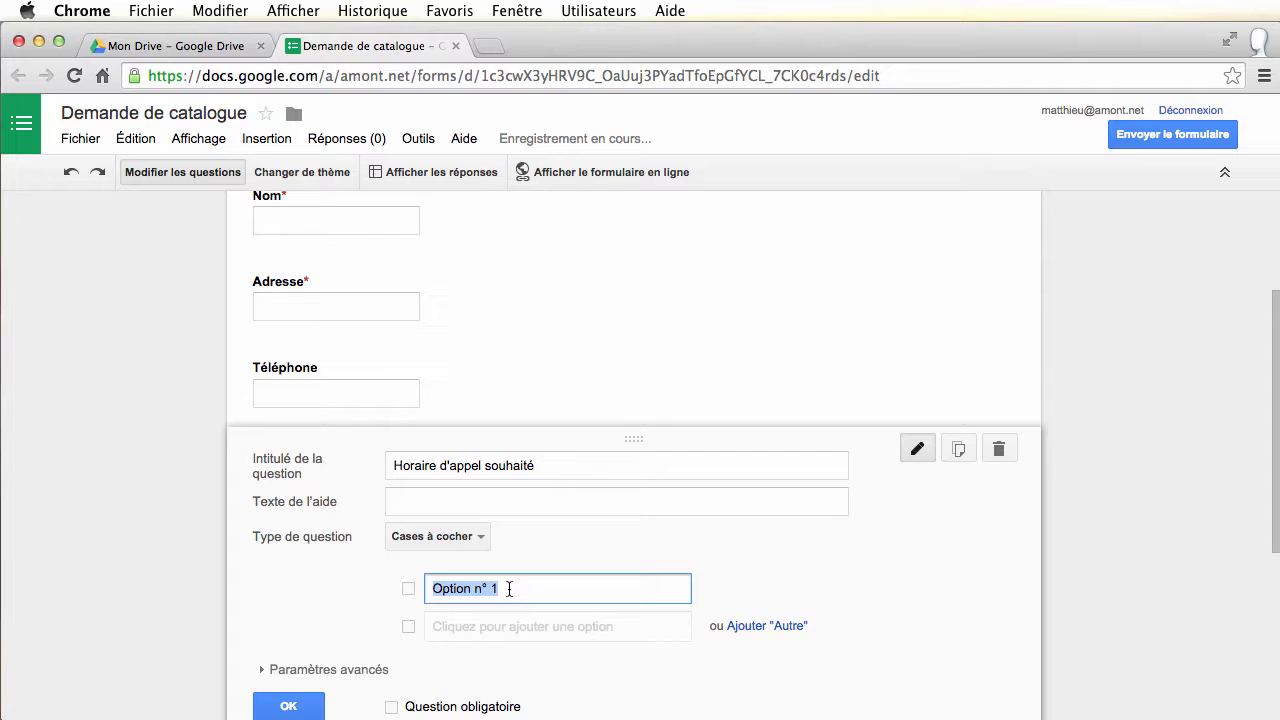
pyautogui.write('Jou')
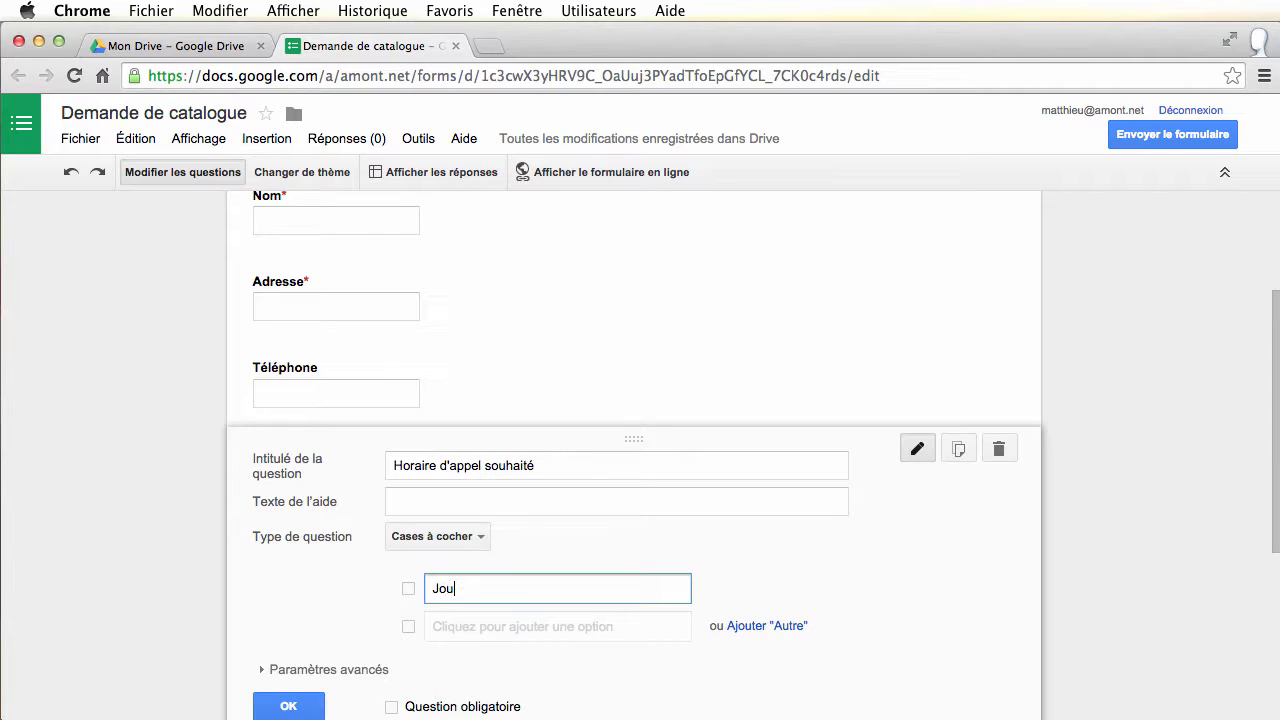
pyautogui.write('rnée')
pyautogui.click(495, 627)
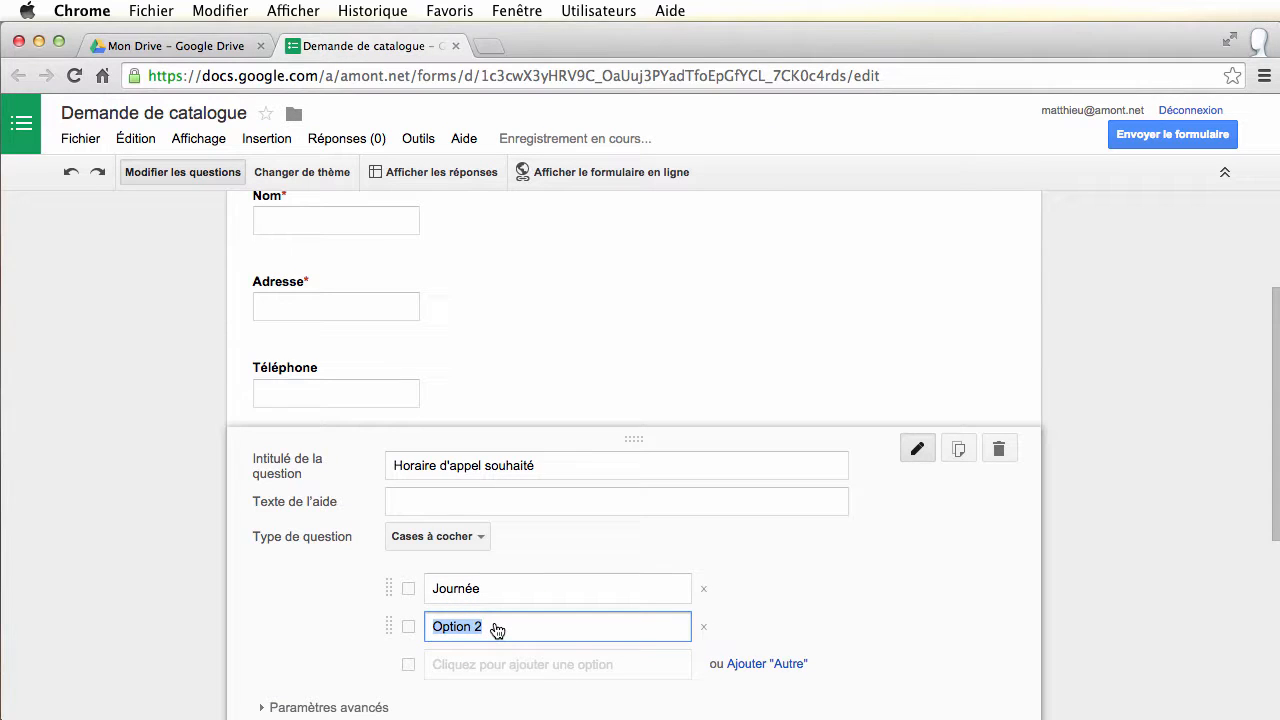
pyautogui.write('Après 18 heur')
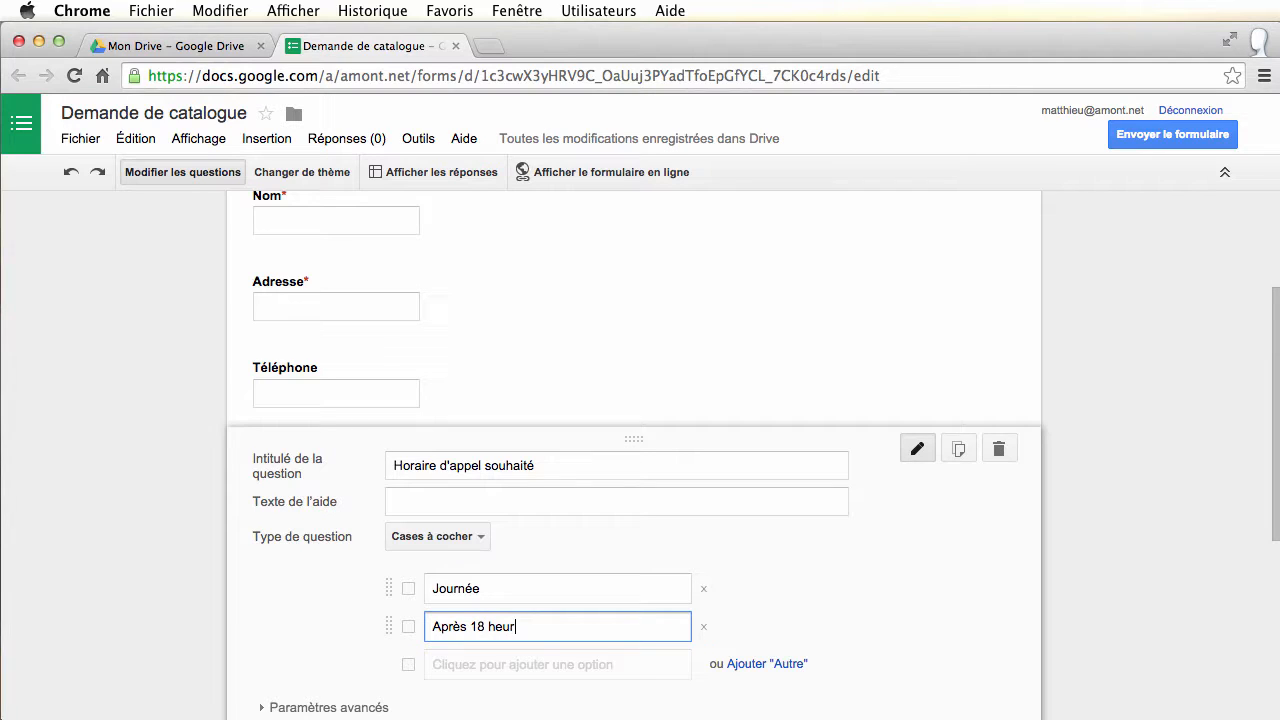
pyautogui.scroll(-1, 634, 455)
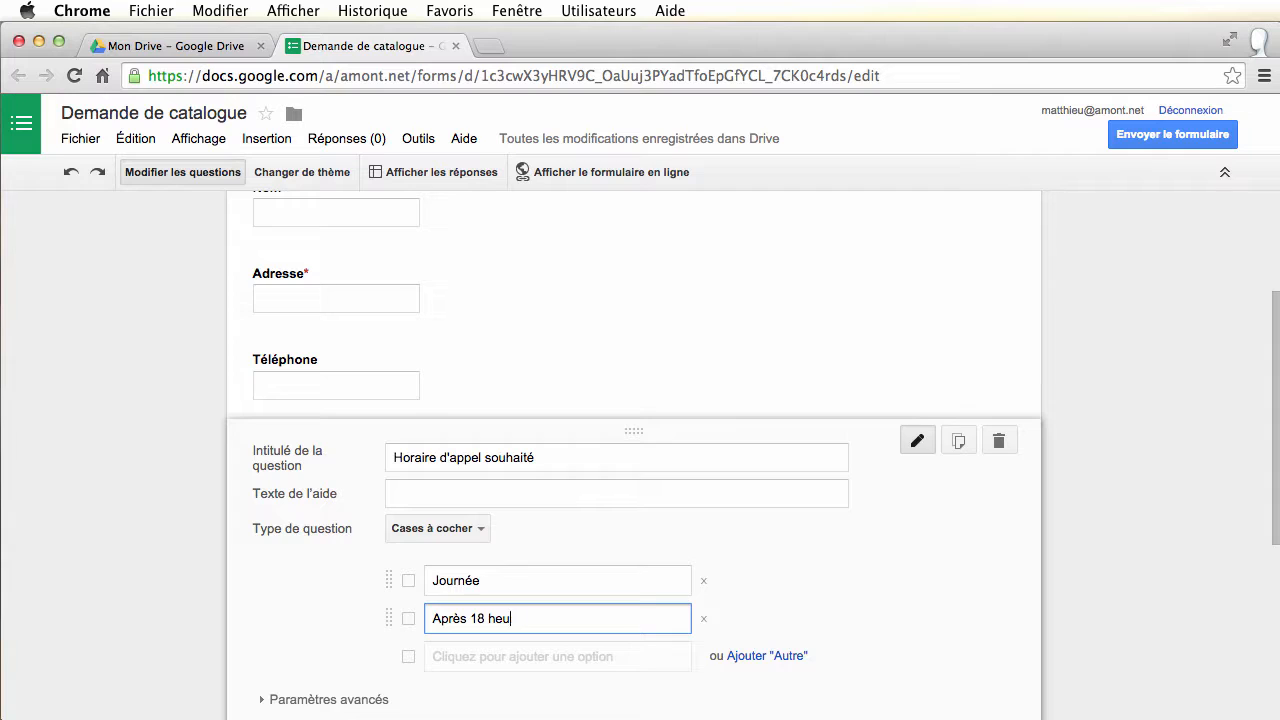
pyautogui.press('BackSpace')
pyautogui.press('BackSpace')
pyautogui.press('BackSpace')
pyautogui.write('H')
pyautogui.write('àà')
pyautogui.press('BackSpace')
pyautogui.press('BackSpace')
pyautogui.write('00')
pyautogui.scroll(-3, 263, 634)
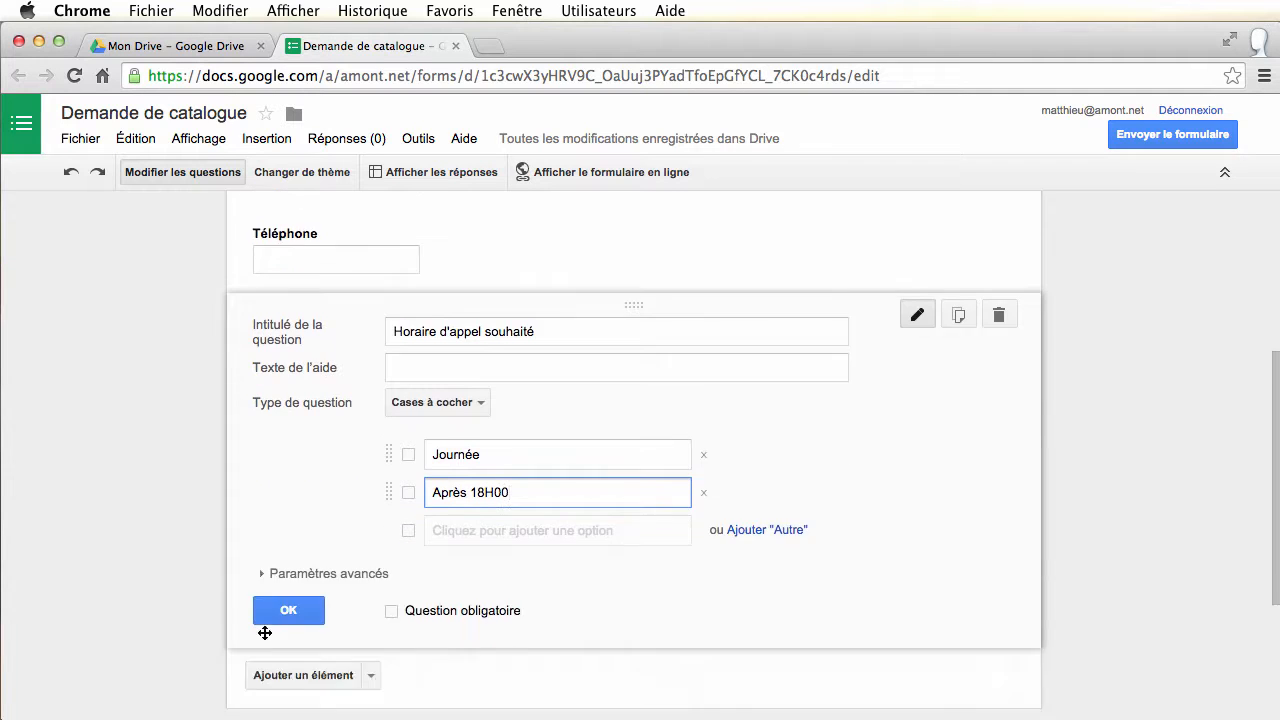
pyautogui.click(289, 527)
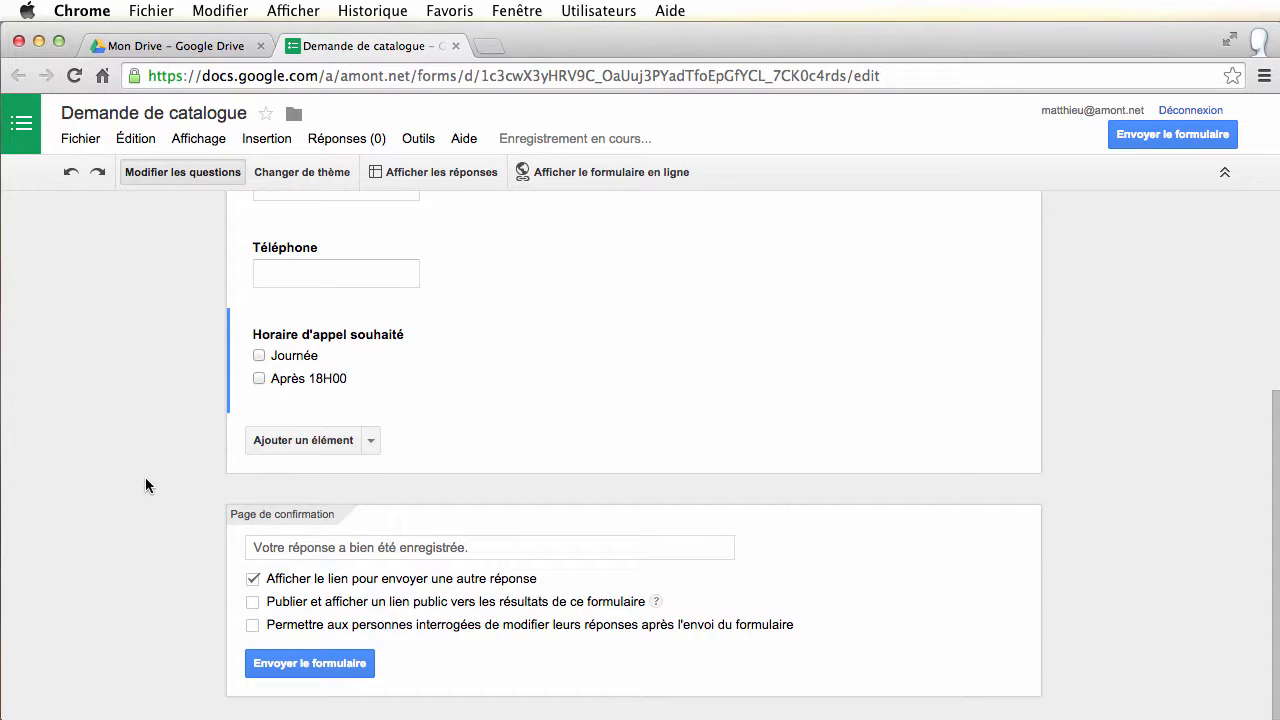
pyautogui.scroll(3, 165, 405)
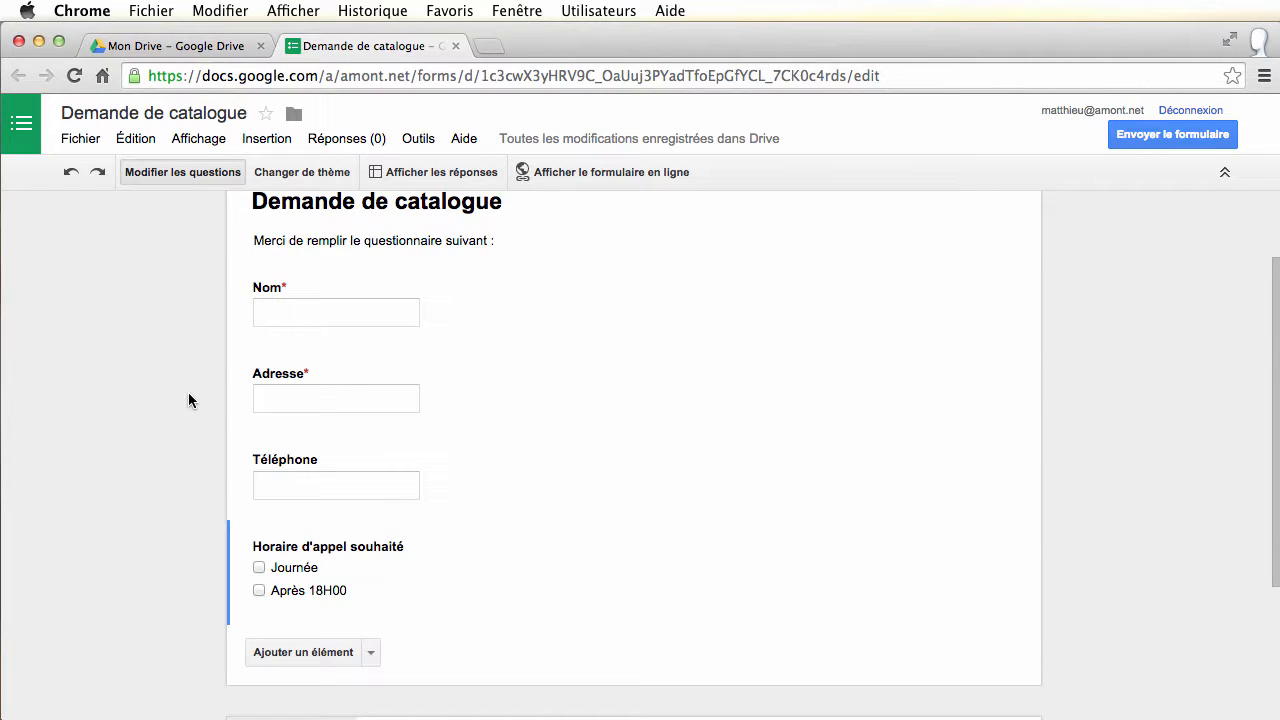
pyautogui.scroll(-3, 188, 392)
pyautogui.scroll(3, 188, 391)
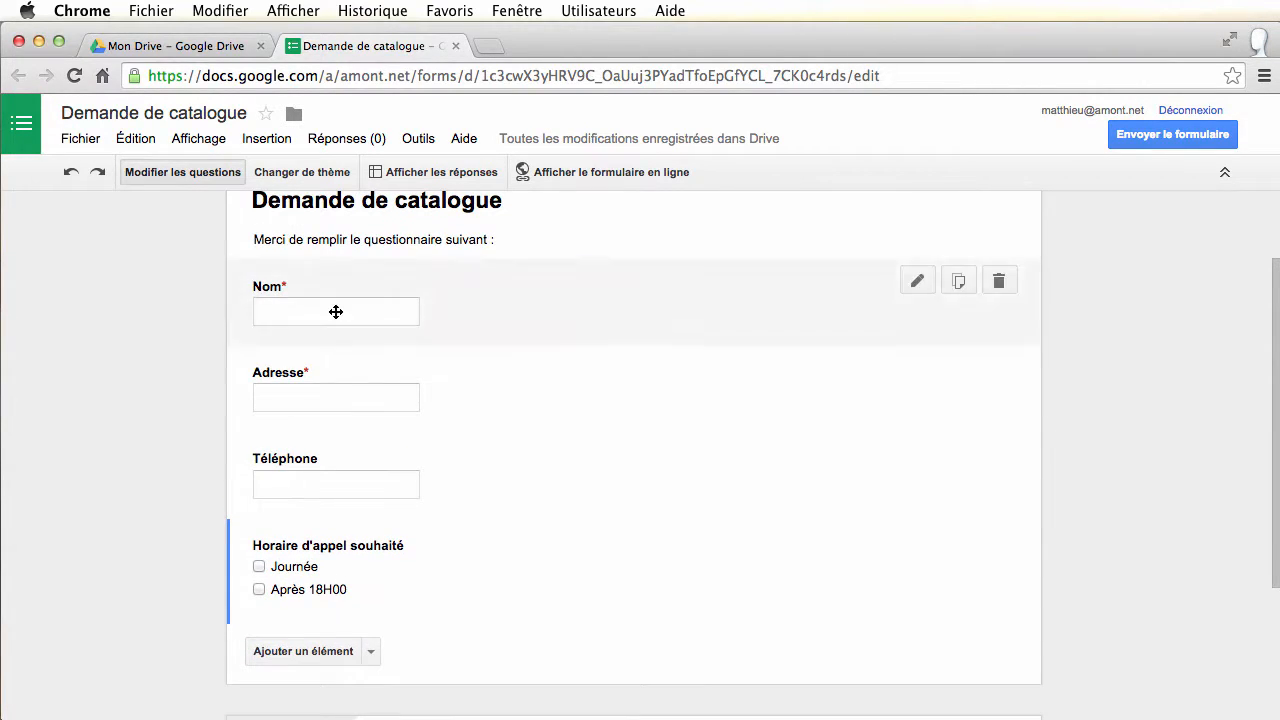
pyautogui.scroll(-2, 207, 585)
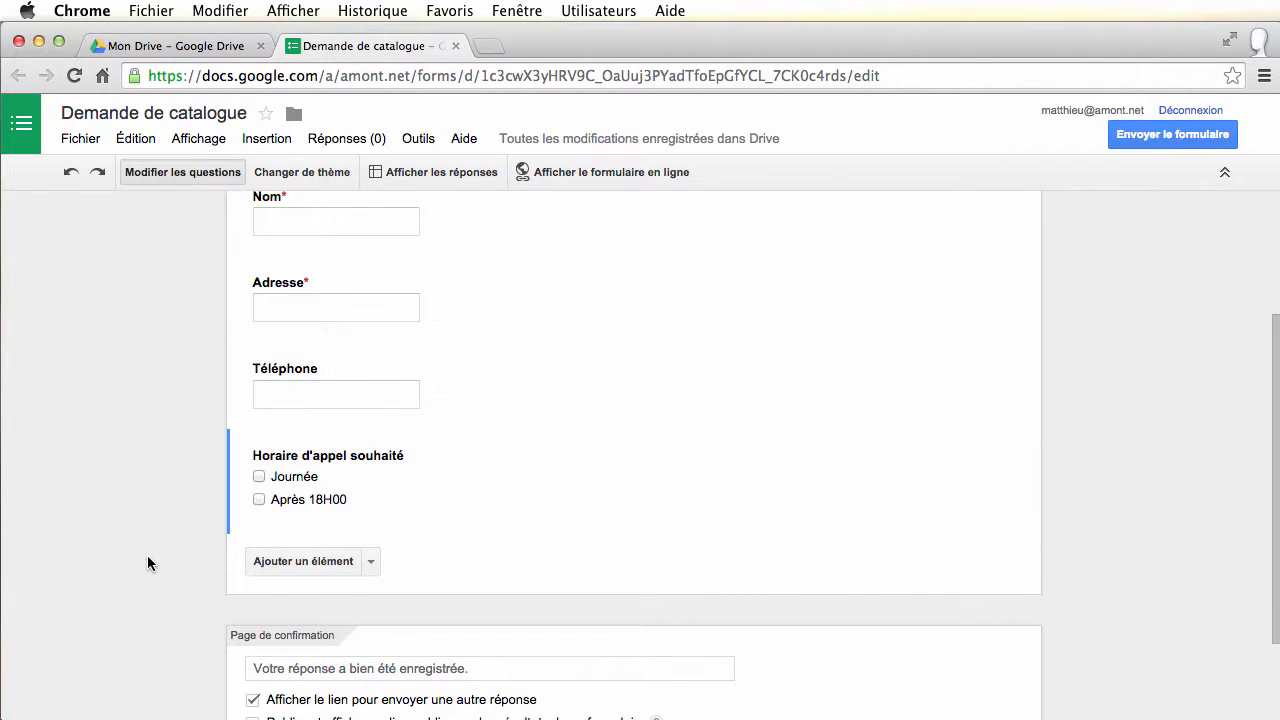
pyautogui.scroll(-3, 147, 563)
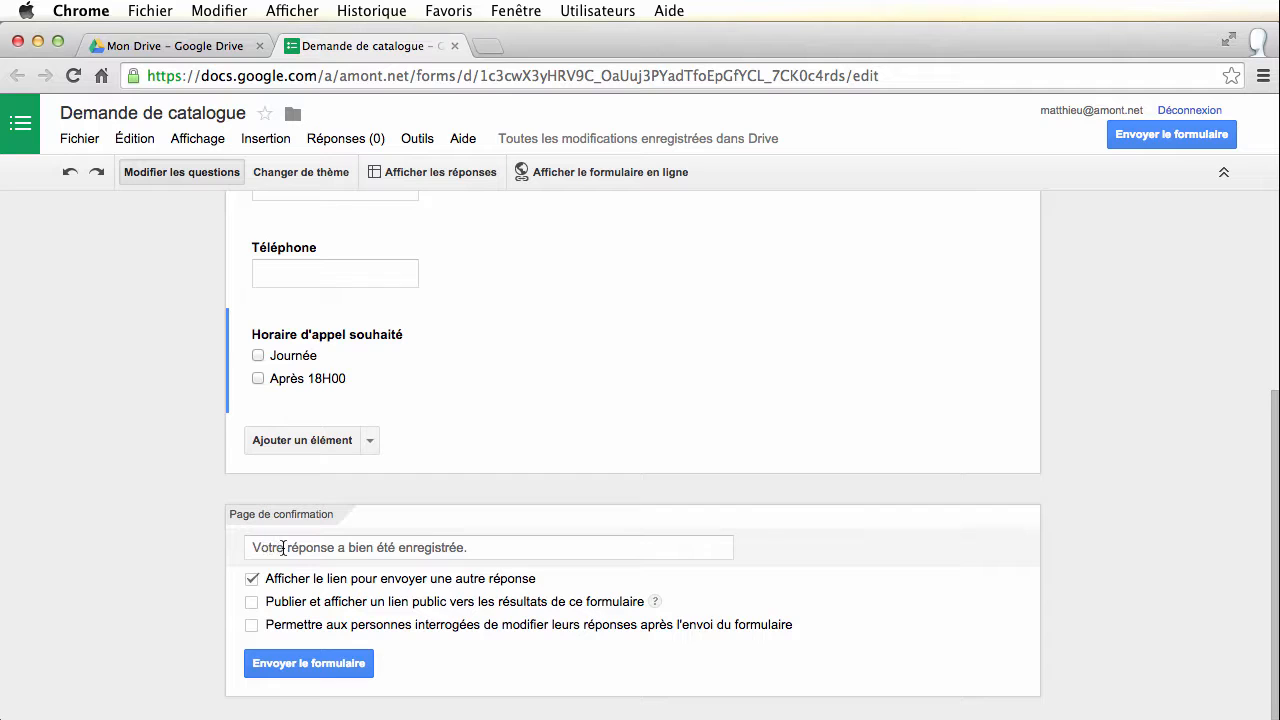
# Keep the confirmation message unchanged, uncheck the another-response link, and allow answer modification
pyautogui.click(471, 547)
pyautogui.moveTo(471, 547); pyautogui.dragTo(350, 547)
pyautogui.doubleClick(486, 547)
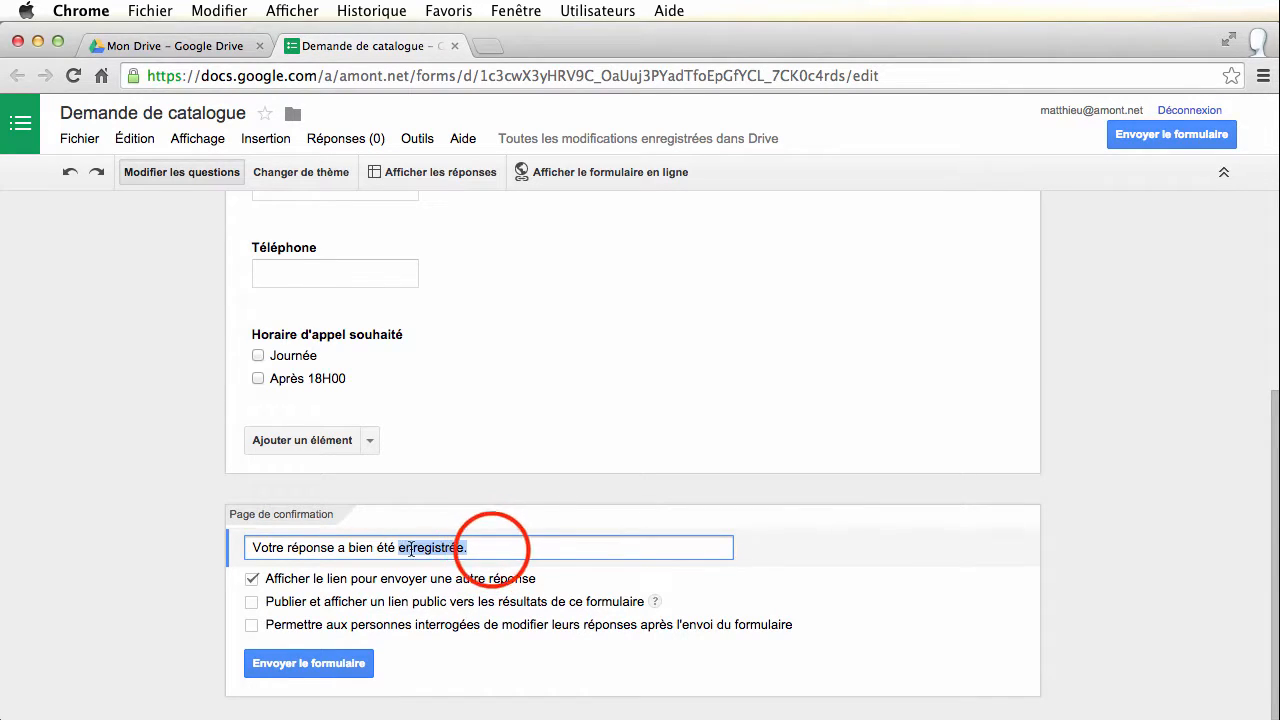
pyautogui.click(491, 549)
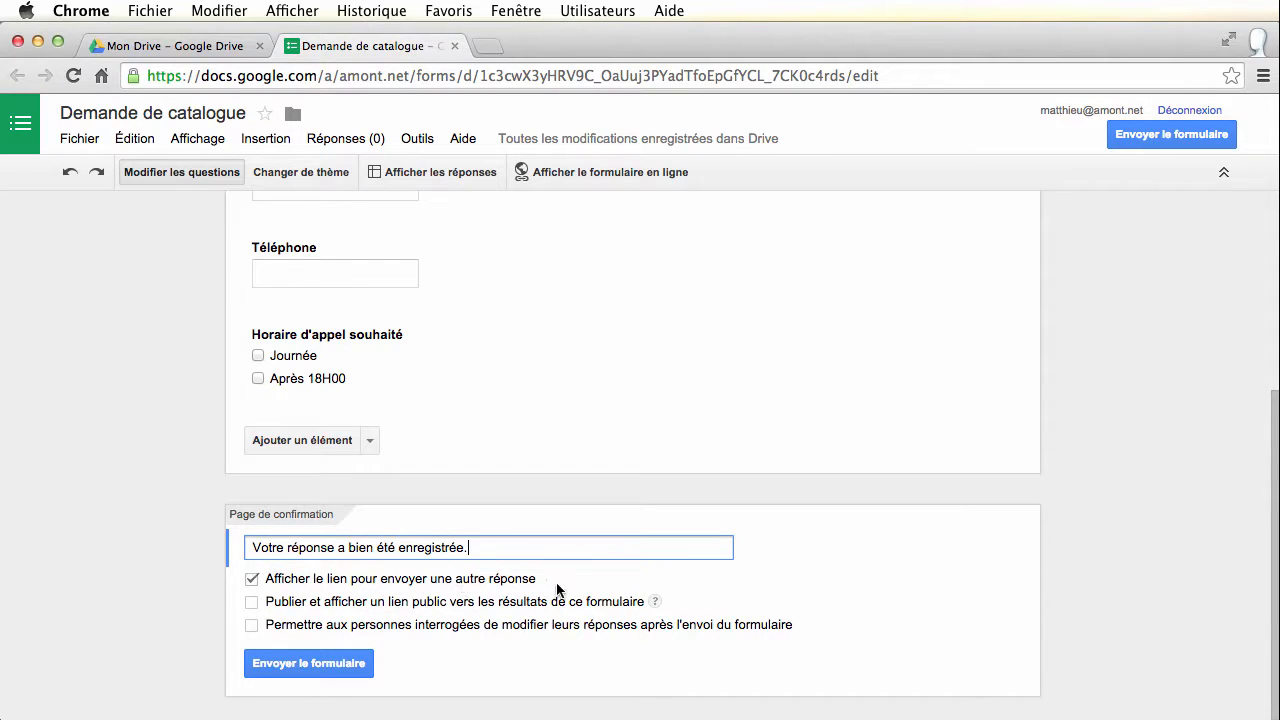
pyautogui.click(251, 582)
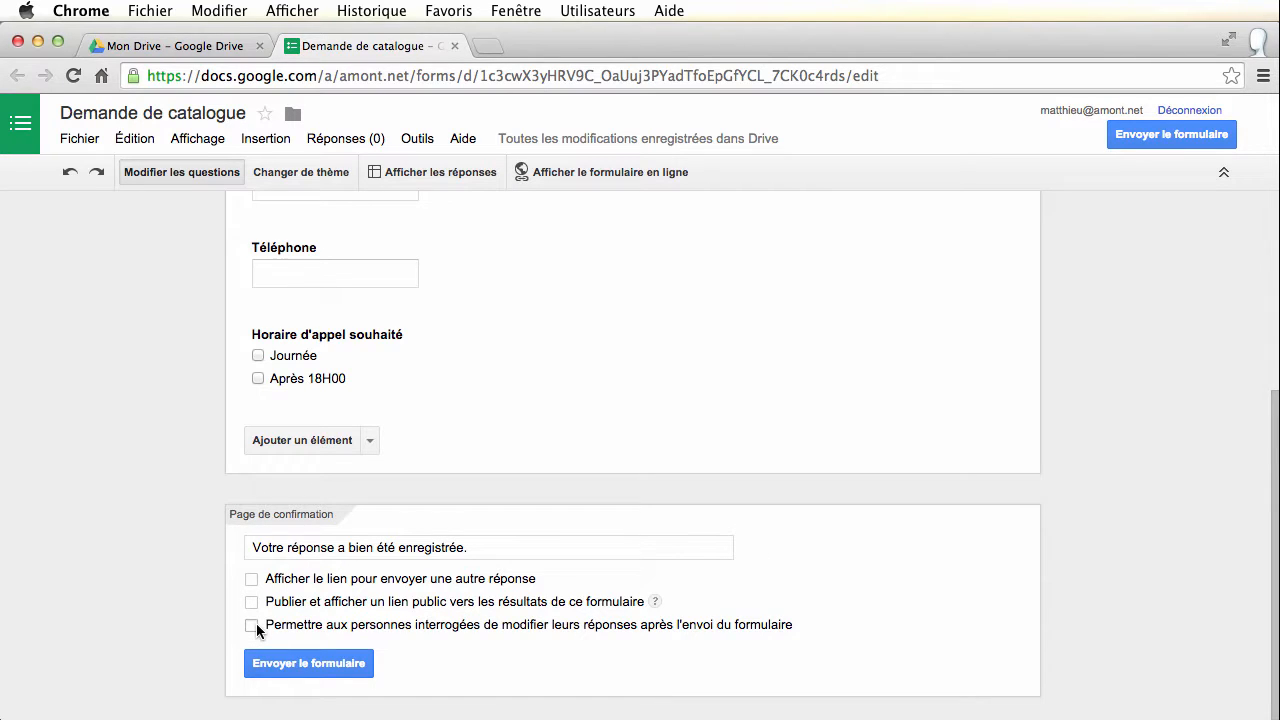
pyautogui.click(254, 624)
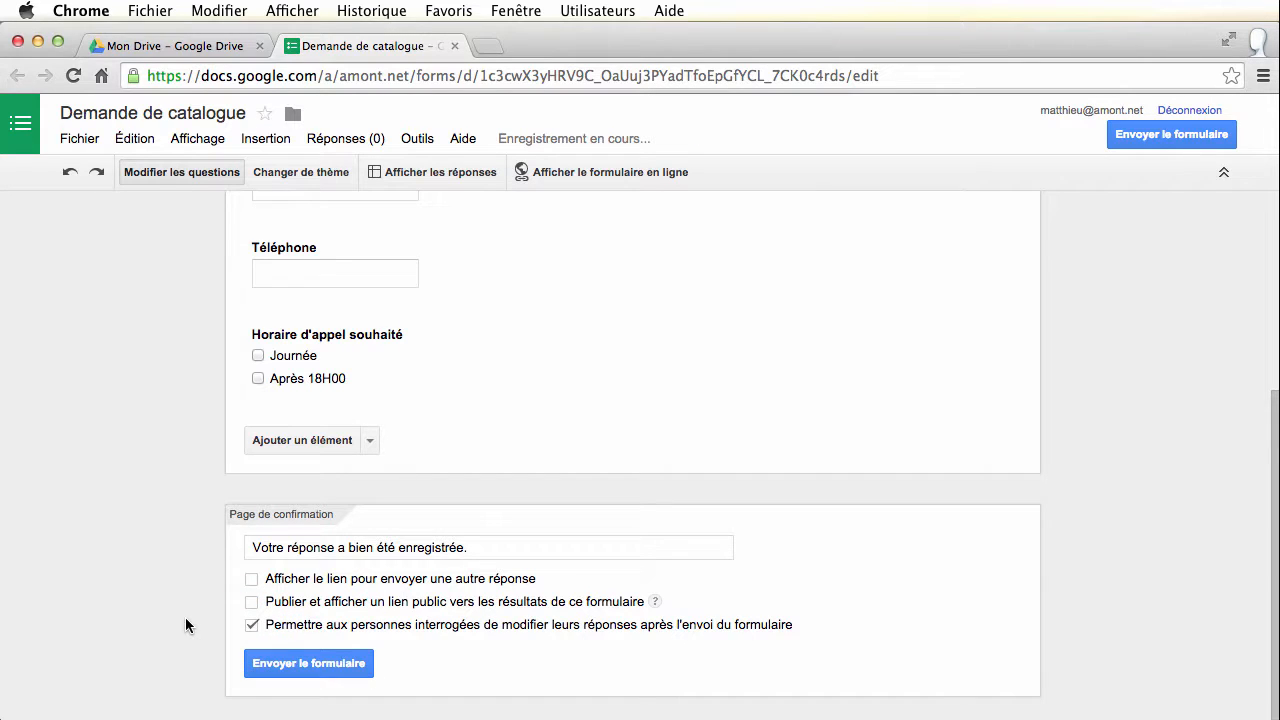
pyautogui.click(310, 665)
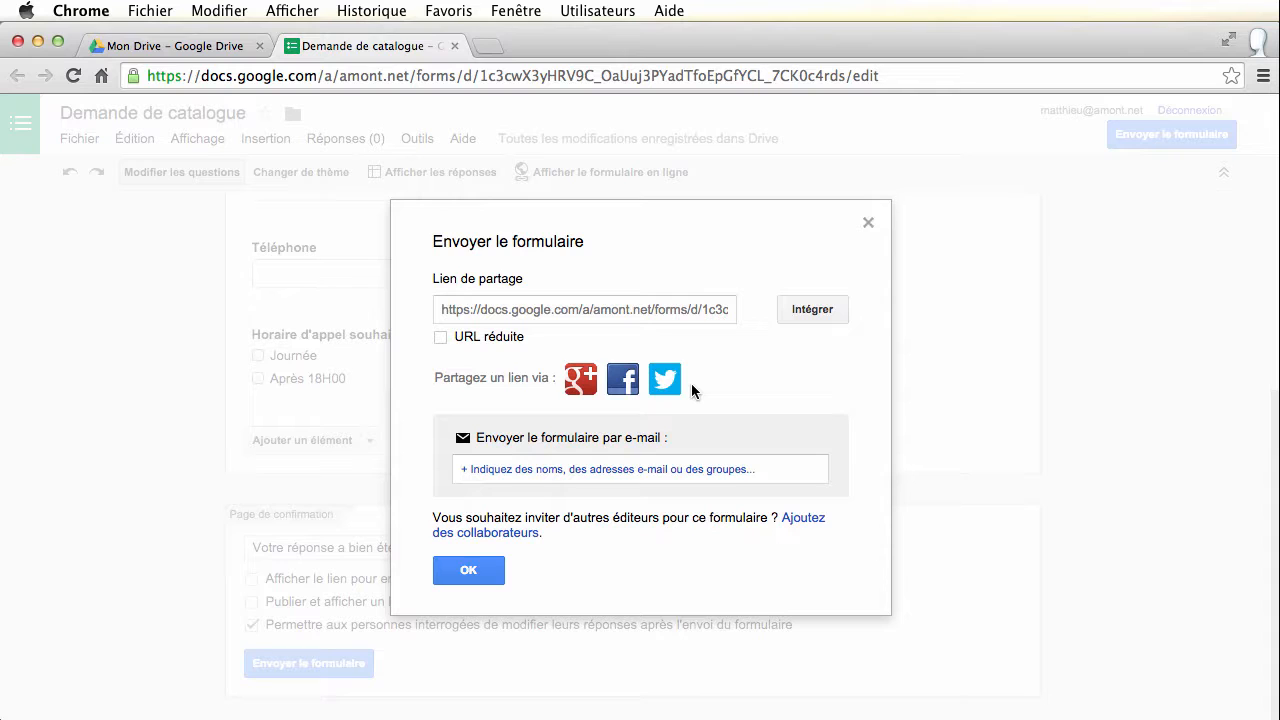
# E-mail the form to a contact picked from the address suggestions
pyautogui.click(498, 467)
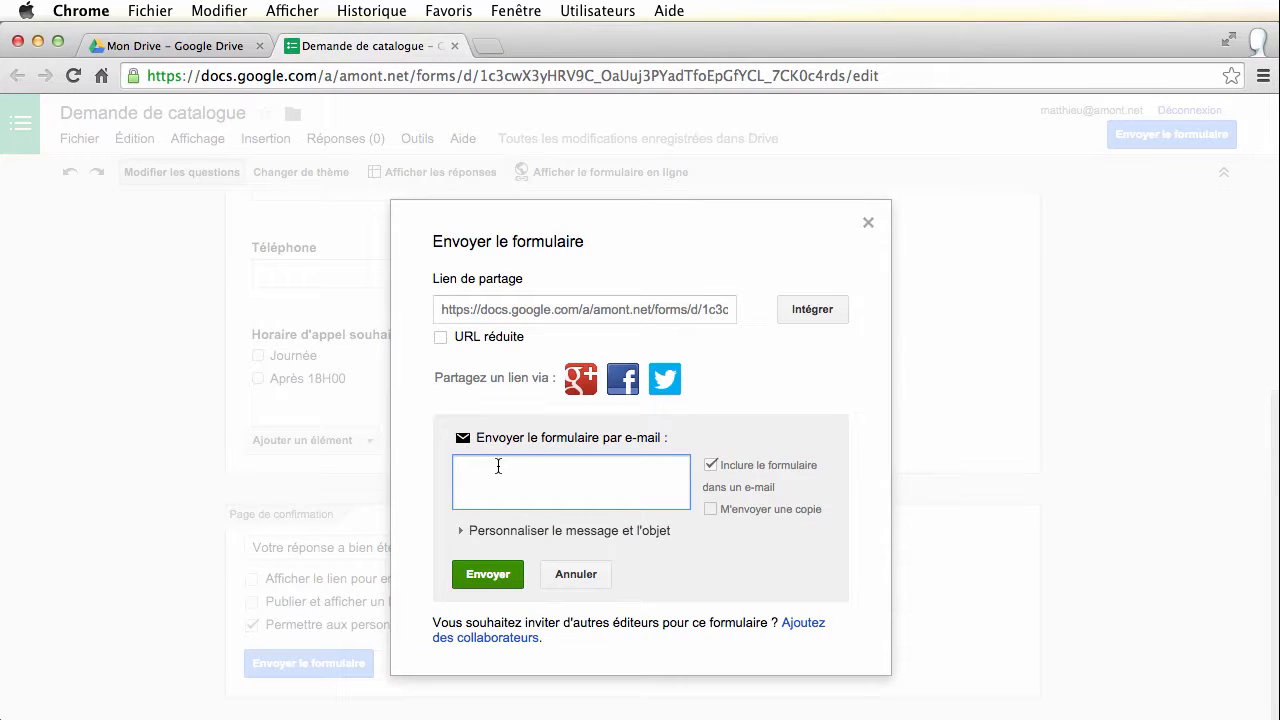
pyautogui.write('meunier')
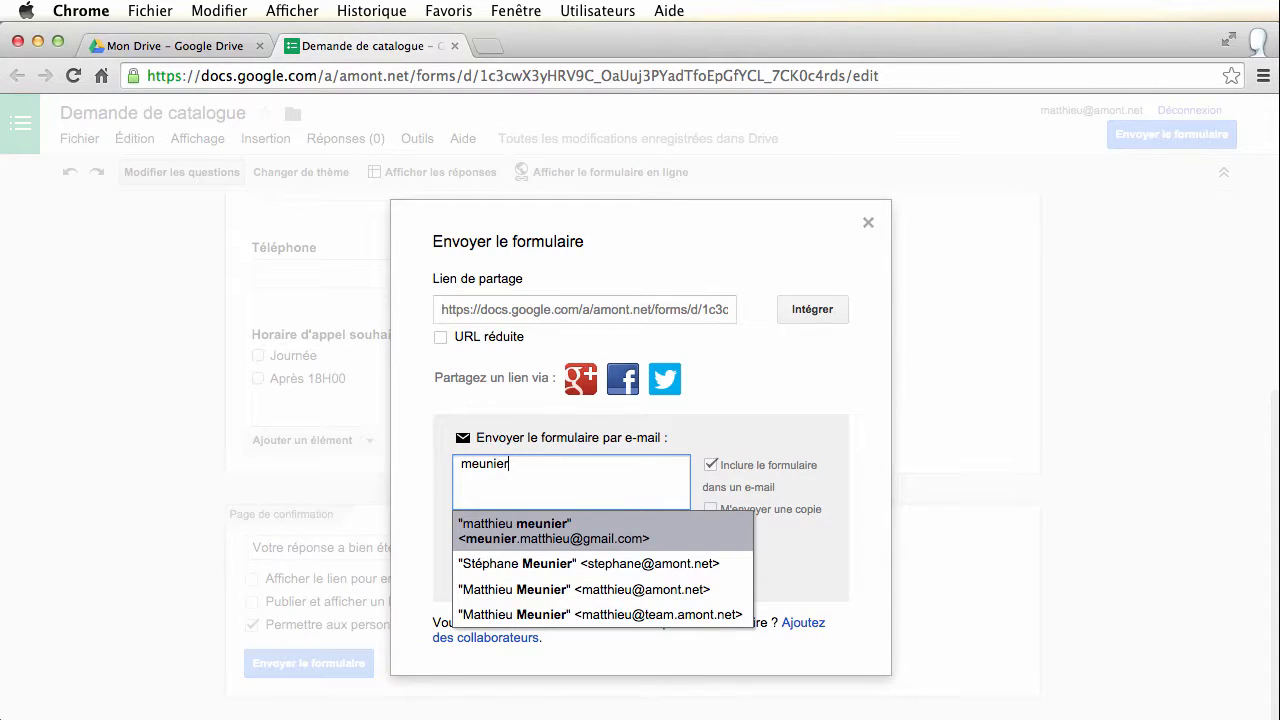
pyautogui.click(540, 531)
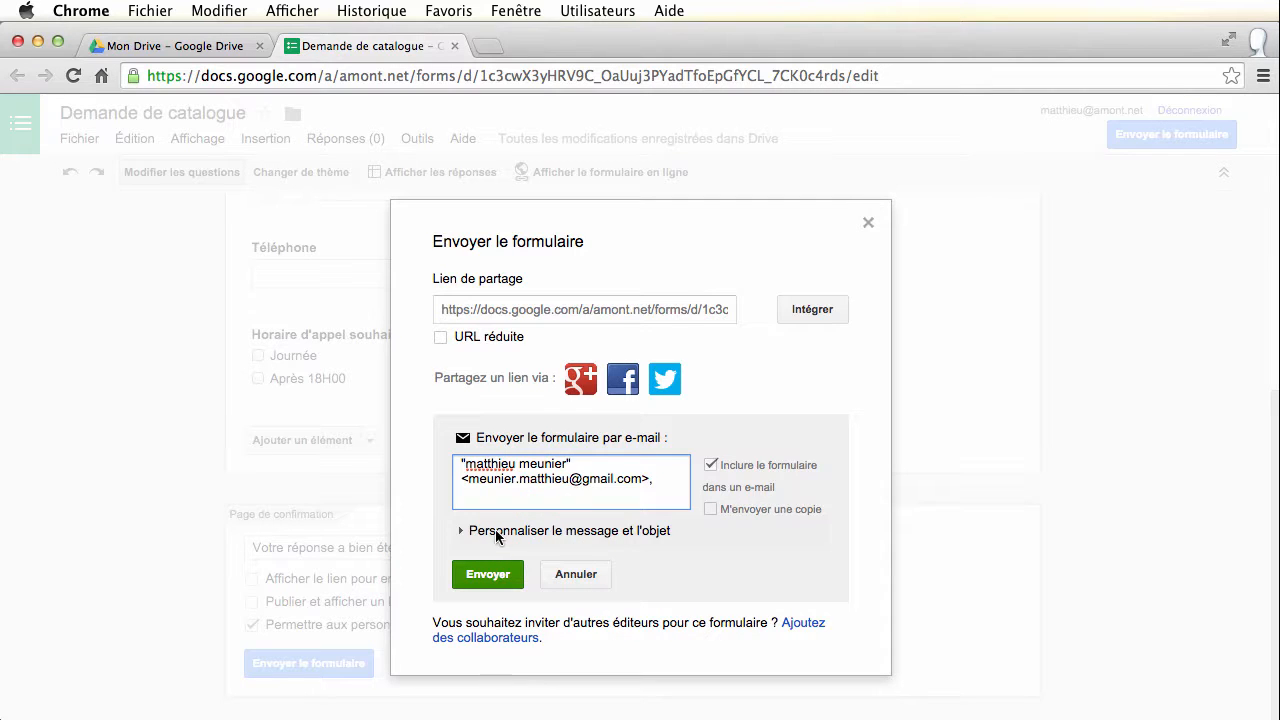
pyautogui.click(487, 578)
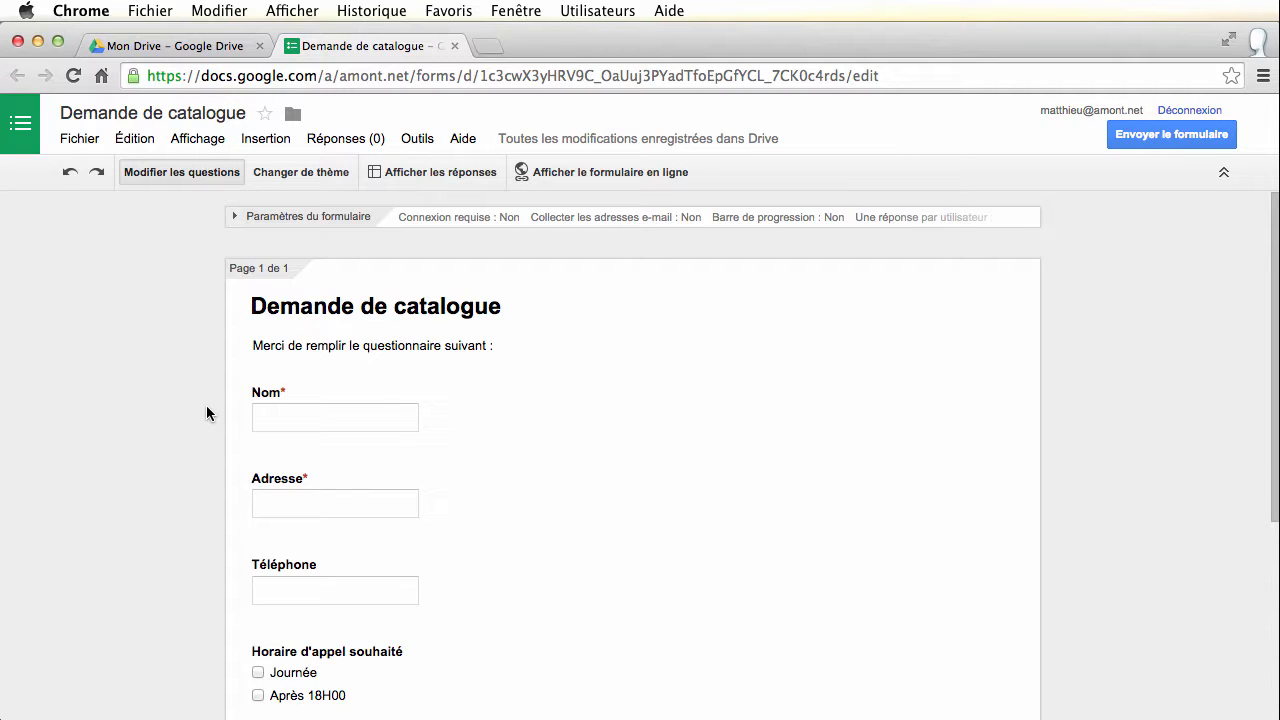
# Open the live form in a new tab from the Affichage menu
pyautogui.click(200, 140)
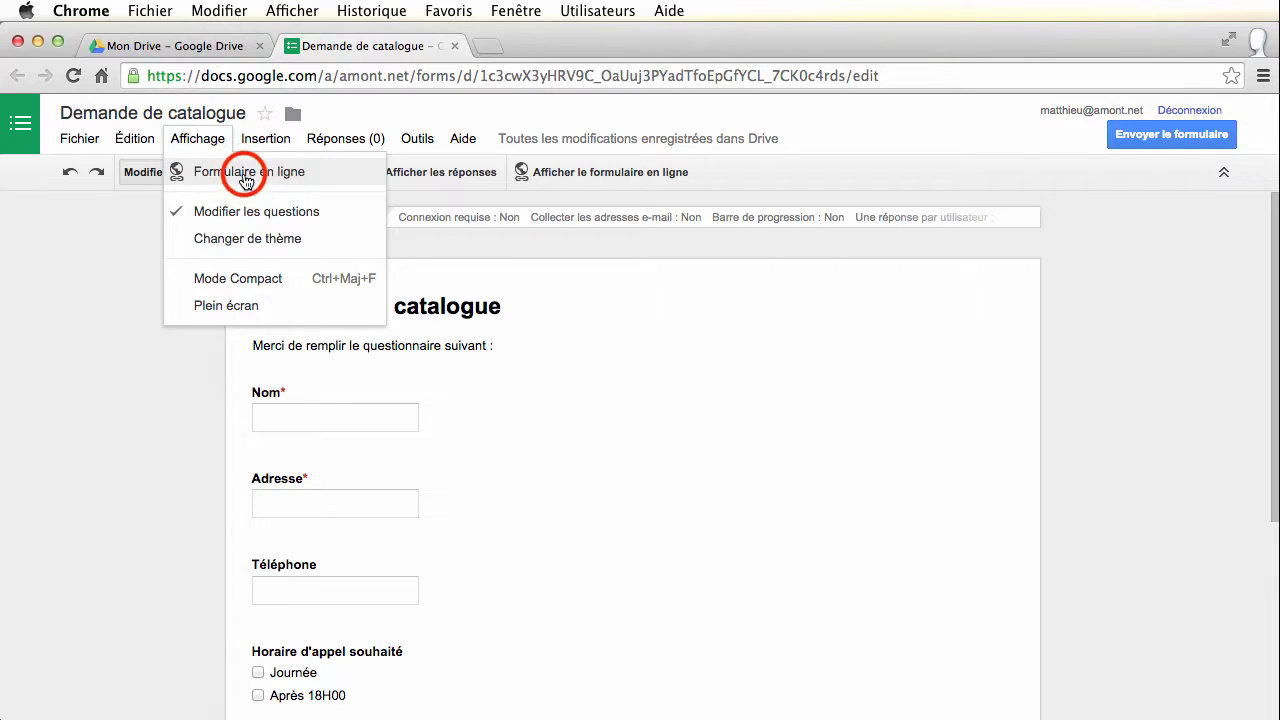
pyautogui.click(214, 170)
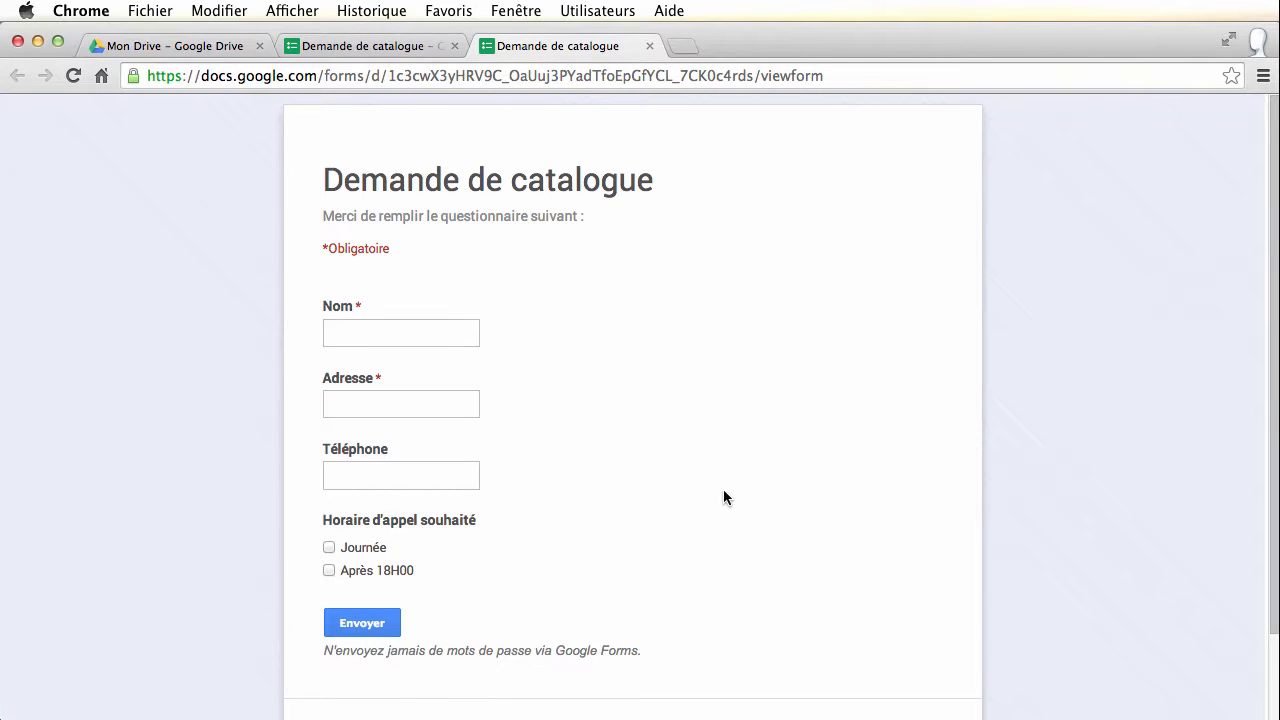
pyautogui.scroll(-2, 724, 490)
pyautogui.scroll(2, 725, 490)
# Fill in a test name, address and phone number, tick Après 18H00, and submit
pyautogui.click(399, 328)
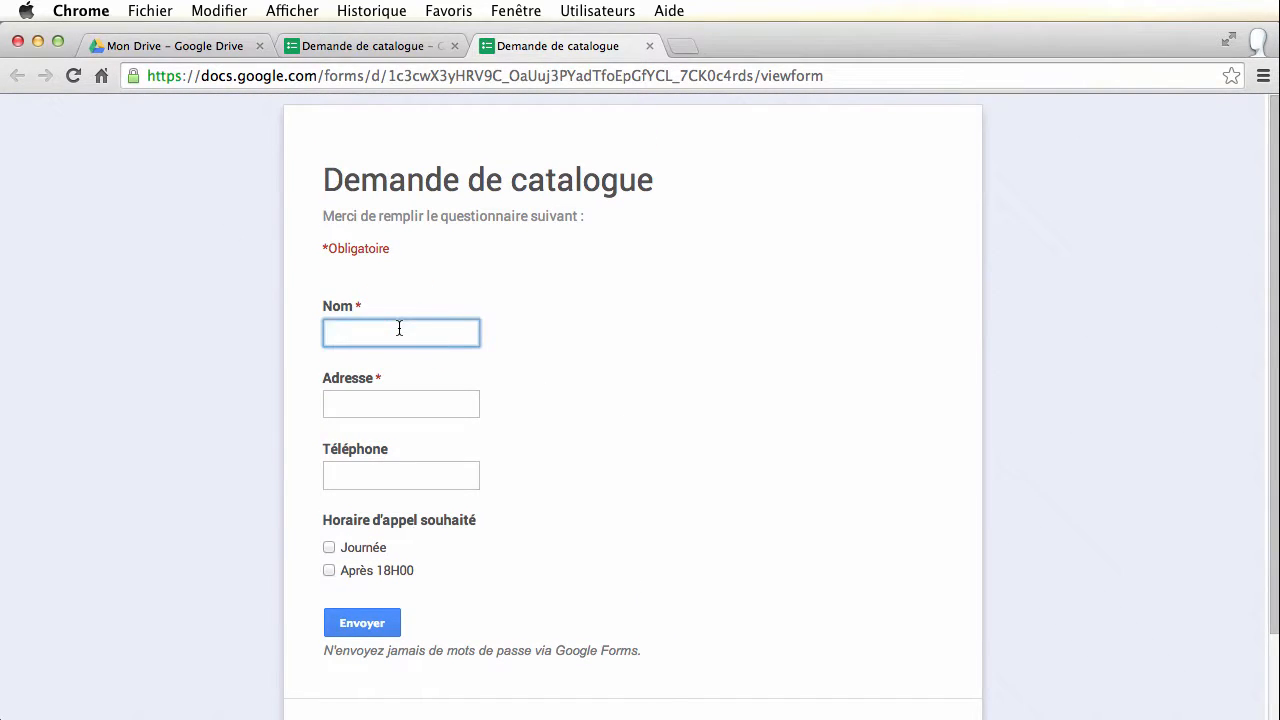
pyautogui.write('meunier')
pyautogui.click(428, 400)
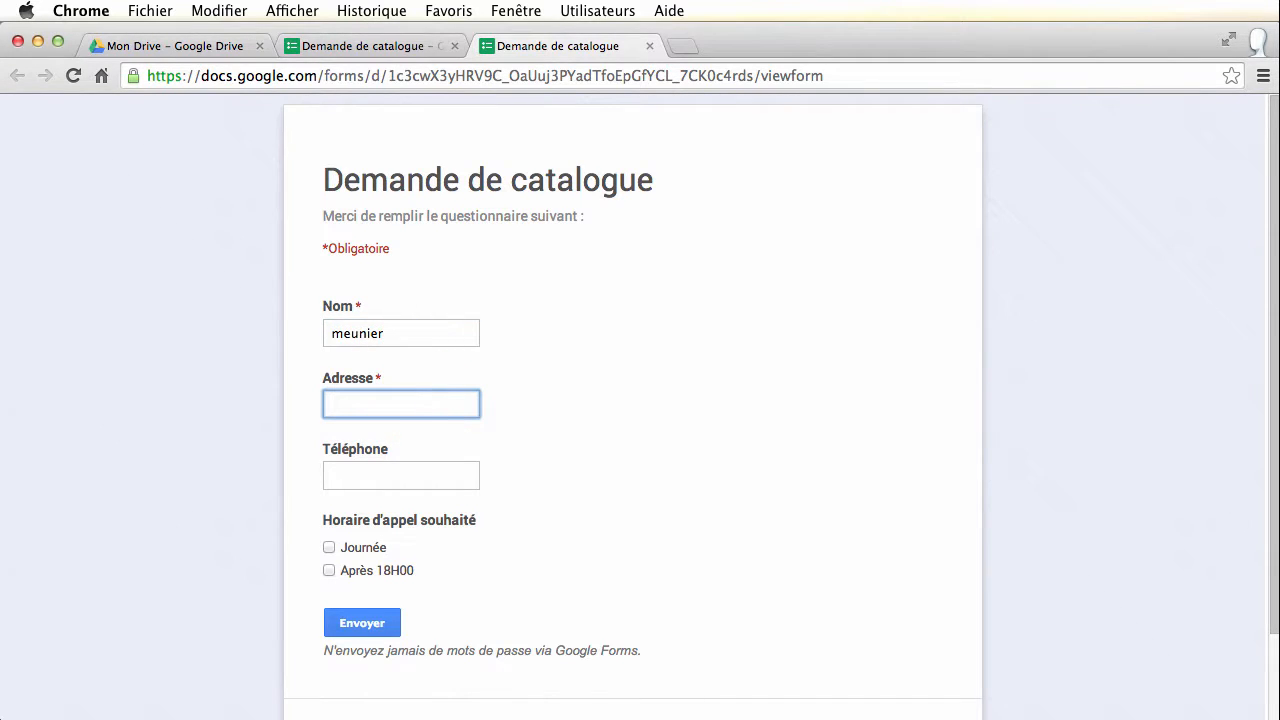
pyautogui.write('la boule')
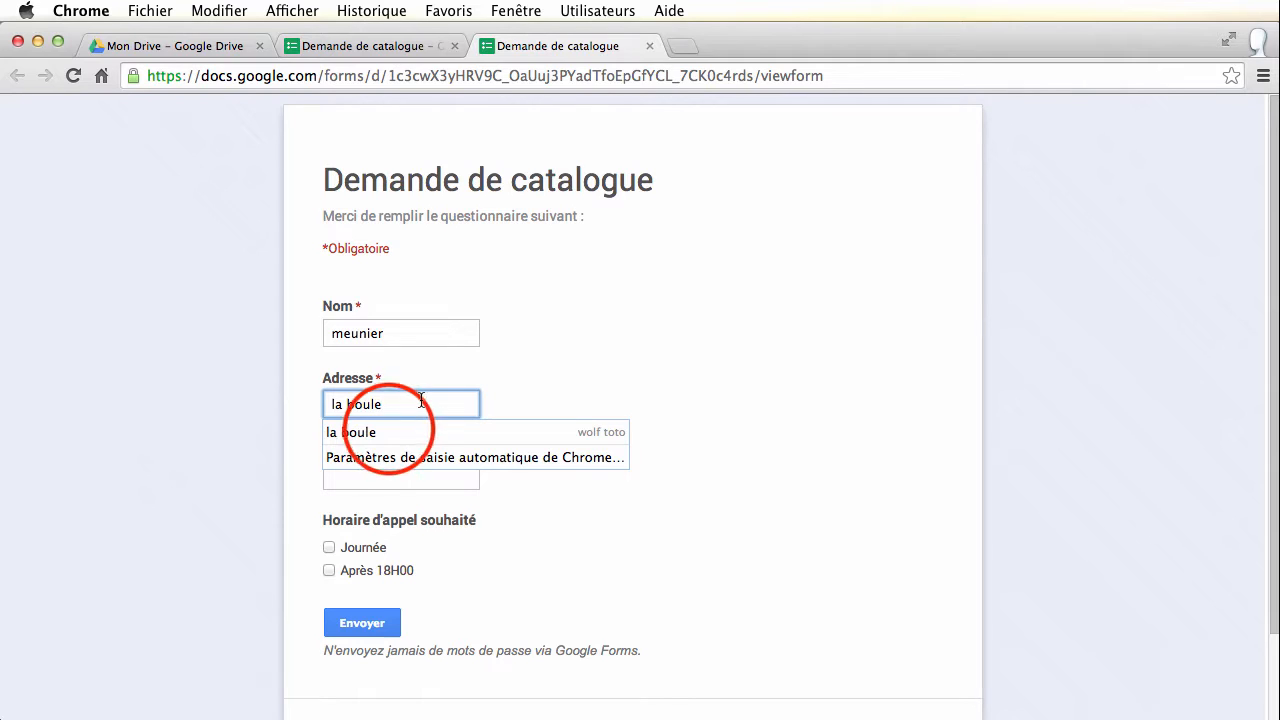
pyautogui.click(389, 432)
pyautogui.click(354, 474)
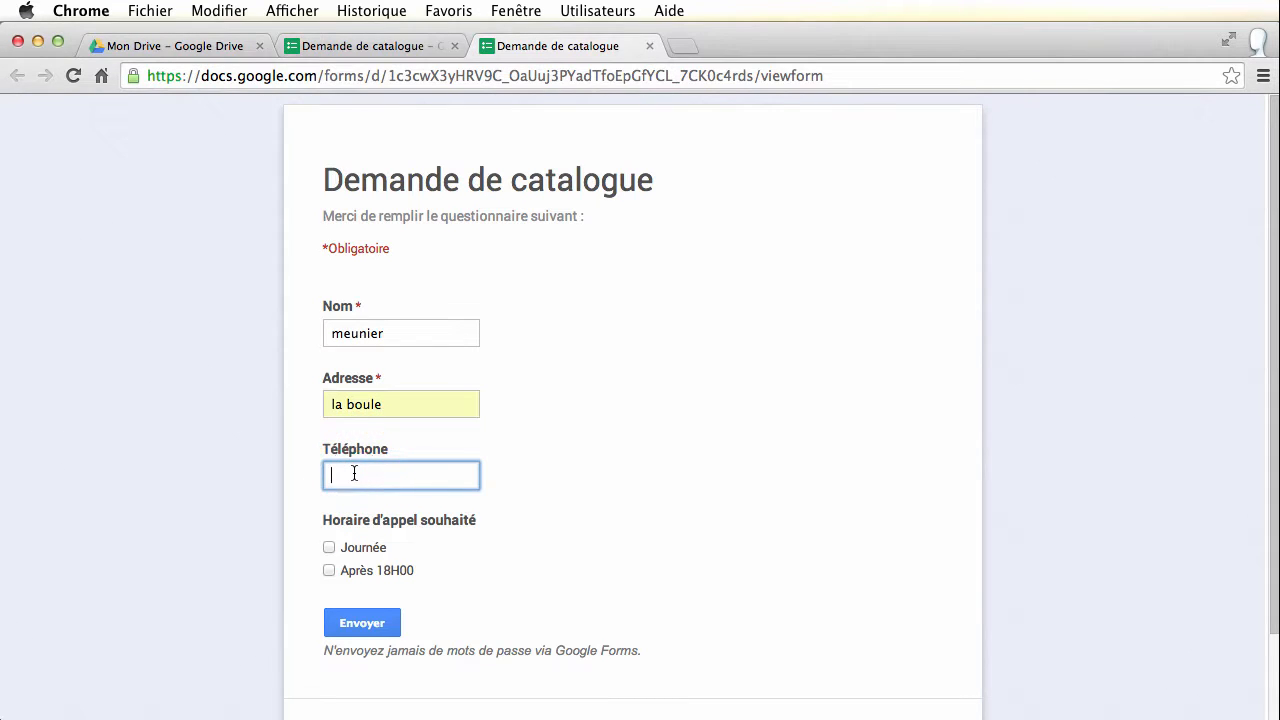
pyautogui.click(329, 569)
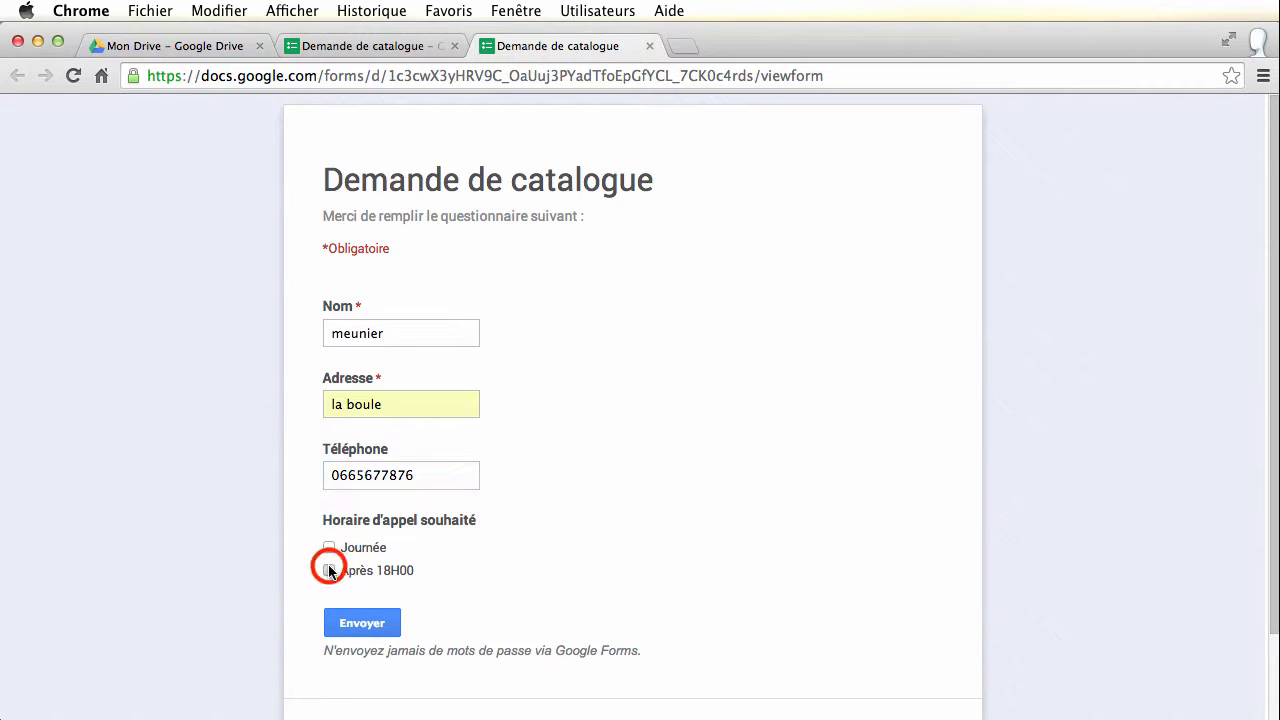
pyautogui.click(376, 627)
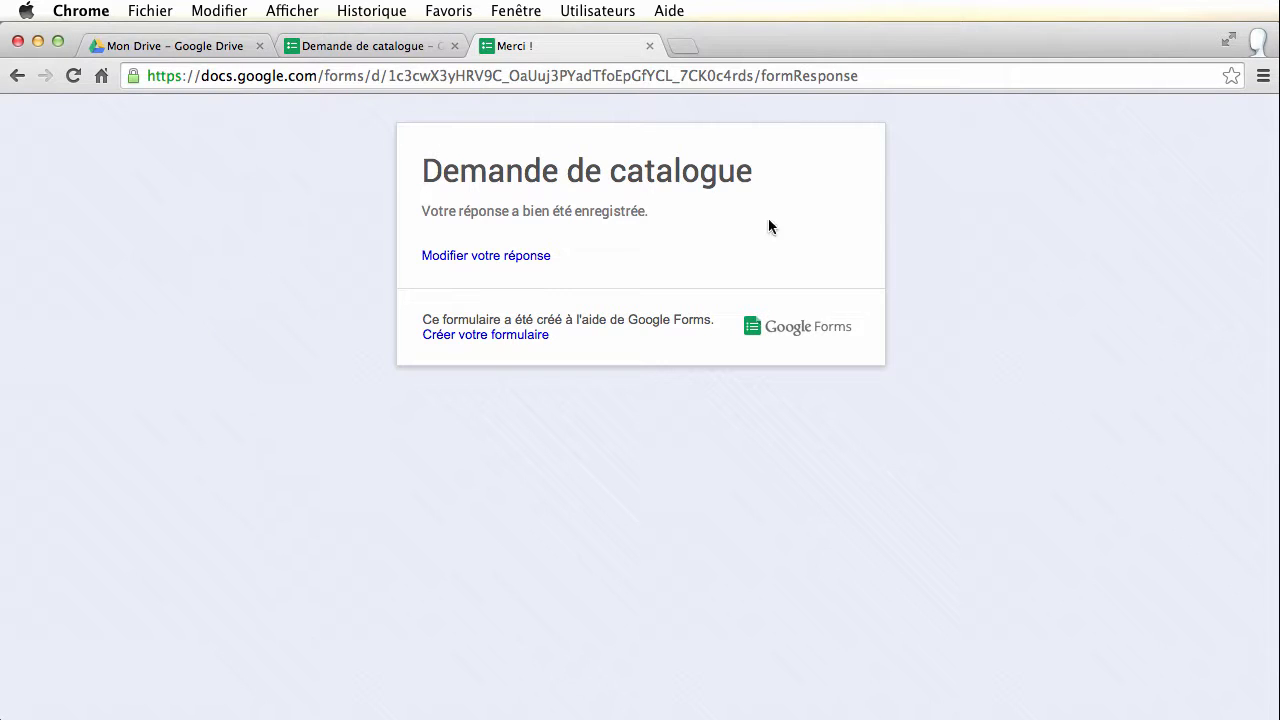
# Reopen the submitted response, change the phone number's last digit to 8, and resubmit
pyautogui.click(480, 258)
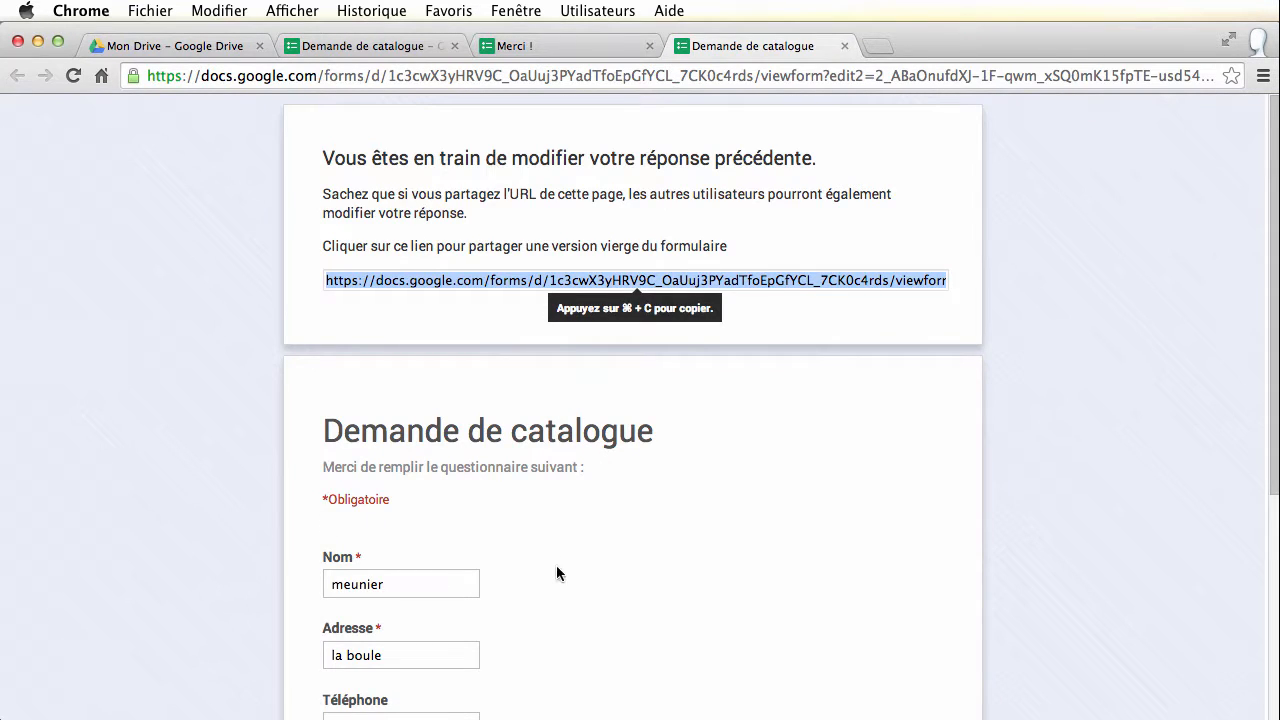
pyautogui.scroll(-1, 565, 576)
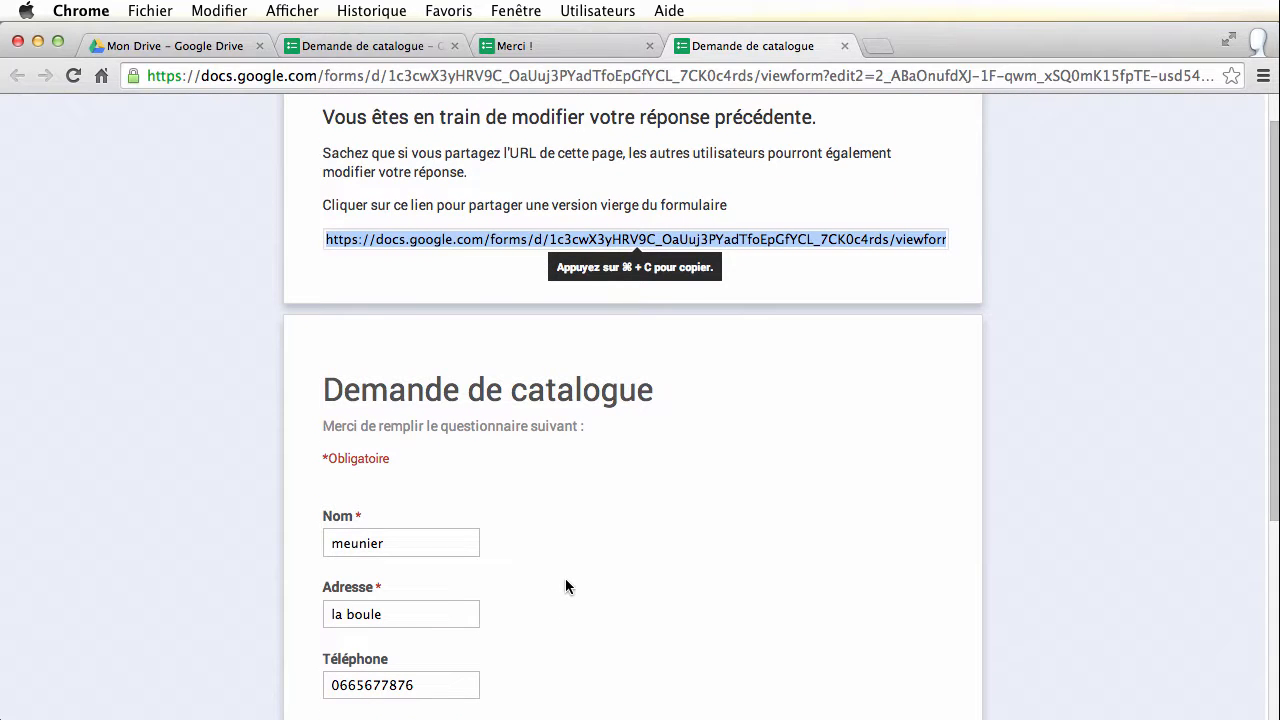
pyautogui.scroll(-5, 565, 578)
pyautogui.click(430, 380)
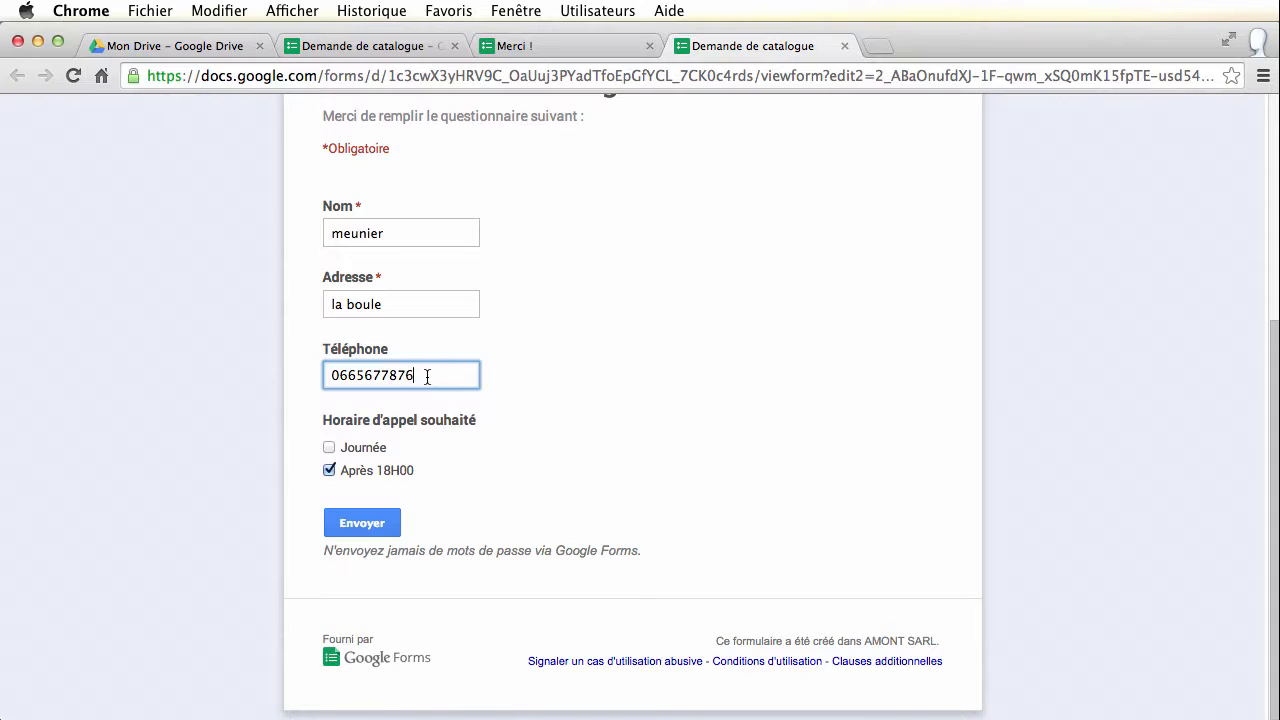
pyautogui.press('BackSpace')
pyautogui.write('8')
pyautogui.click(362, 524)
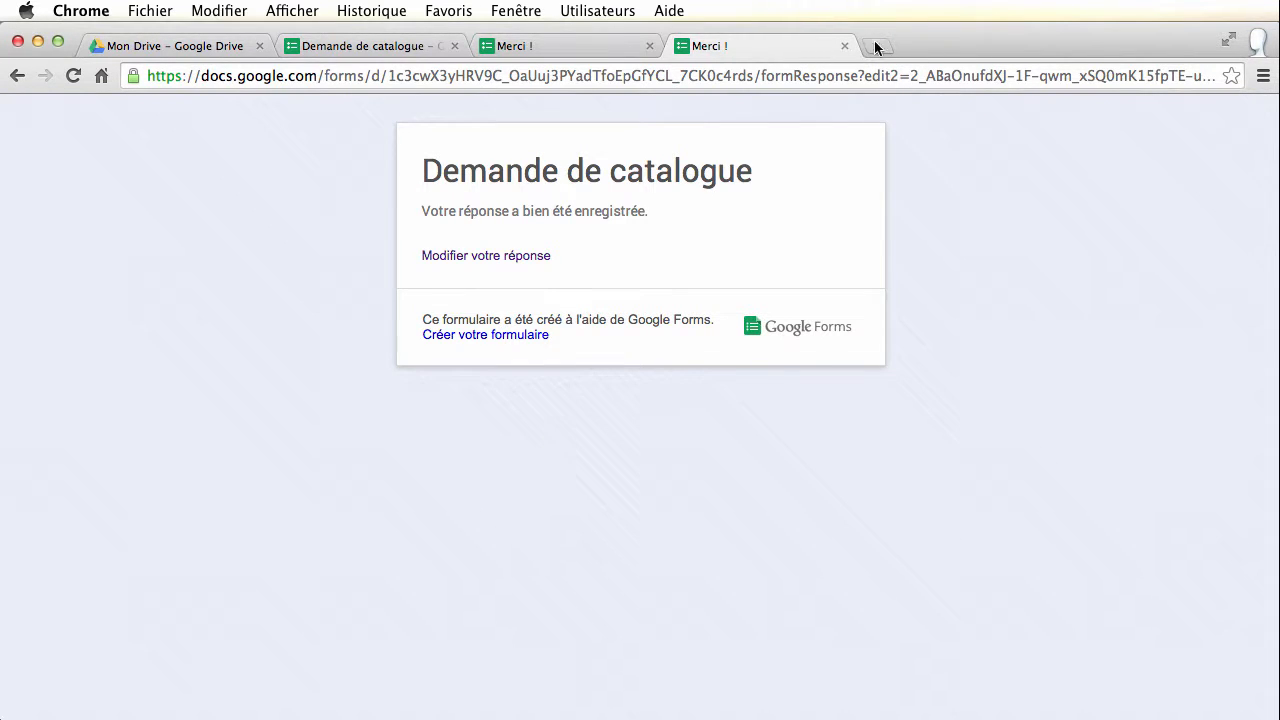
# Close both 'Merci !' confirmation tabs and open the Réponses (1) menu in the editor
pyautogui.click(845, 46)
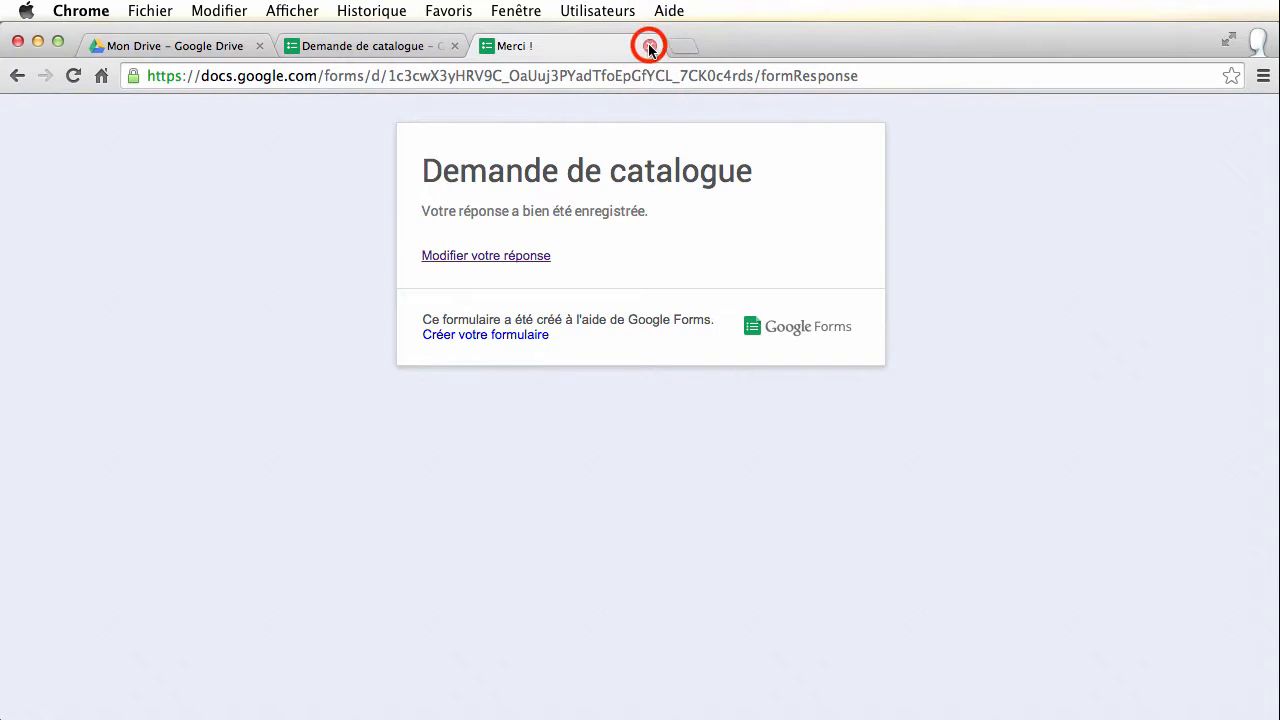
pyautogui.click(649, 46)
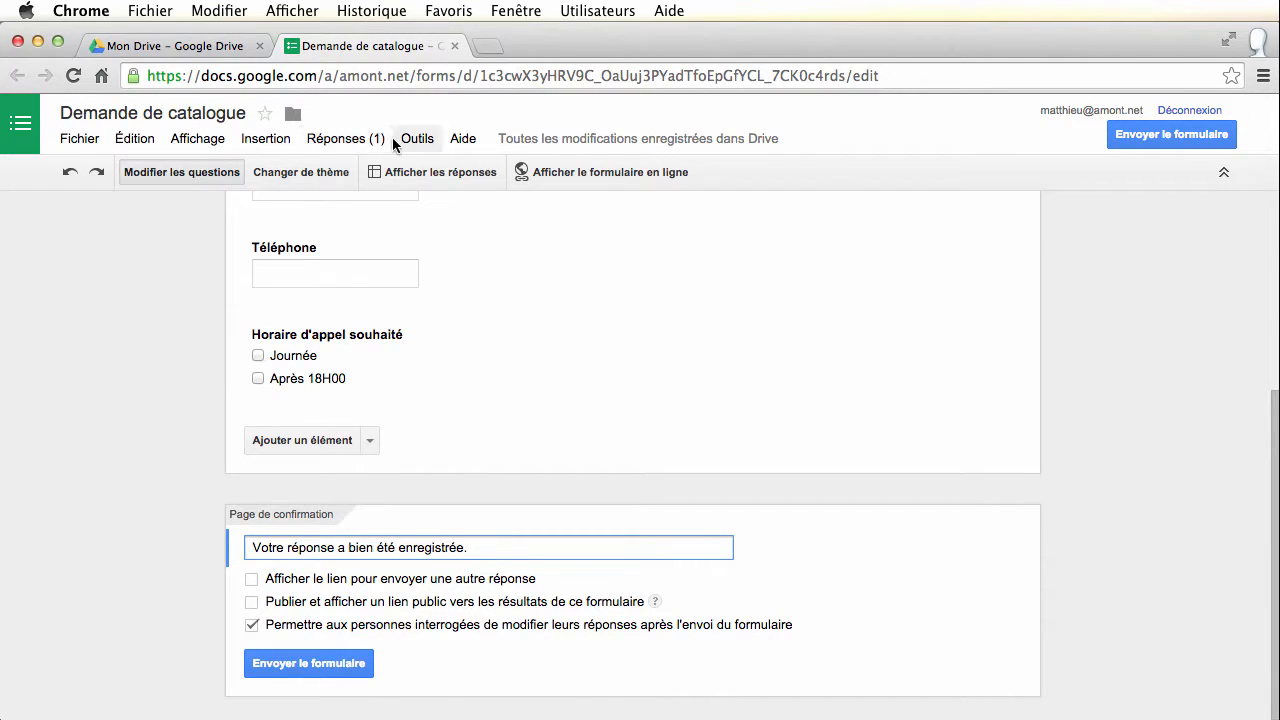
pyautogui.click(350, 140)
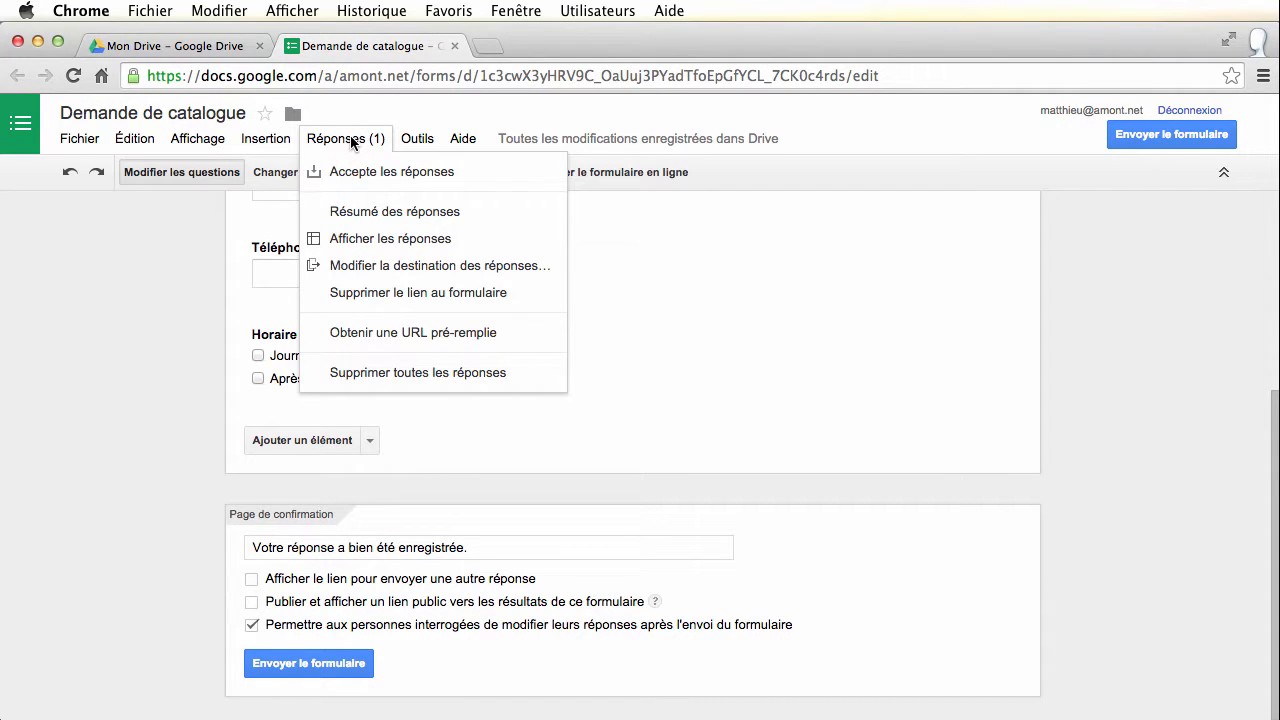
pyautogui.click(365, 242)
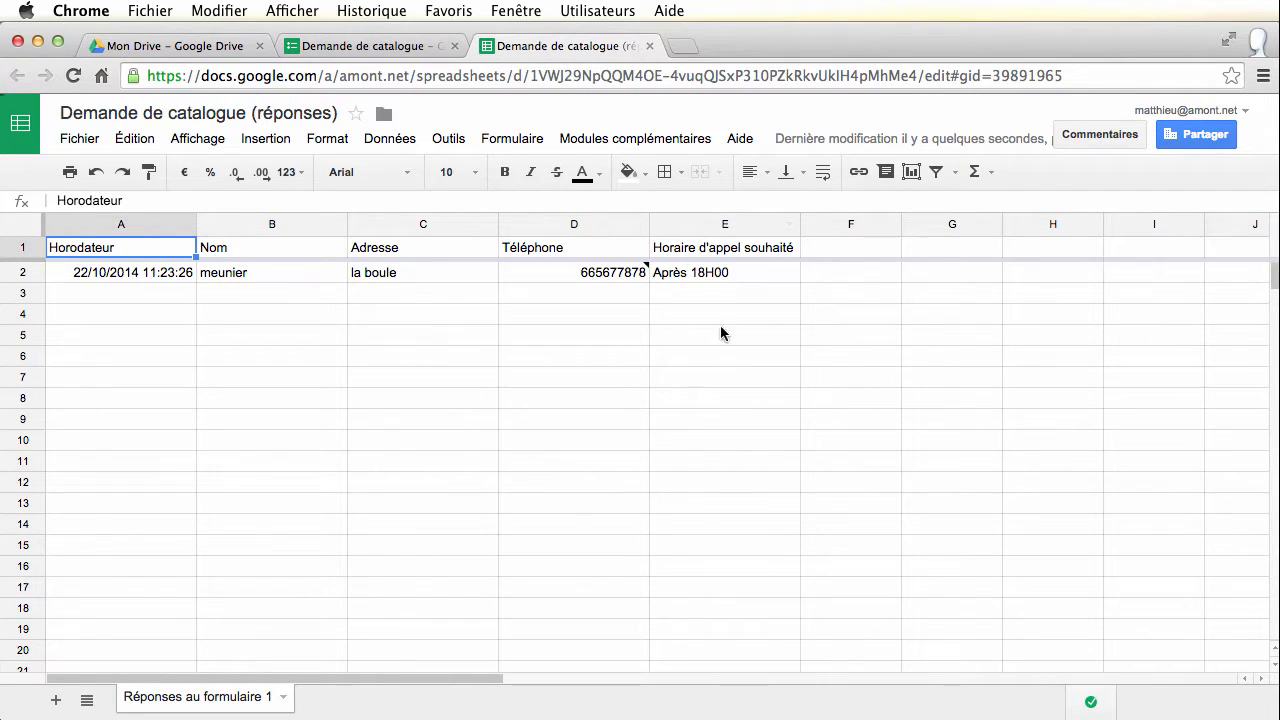
pyautogui.click(651, 47)
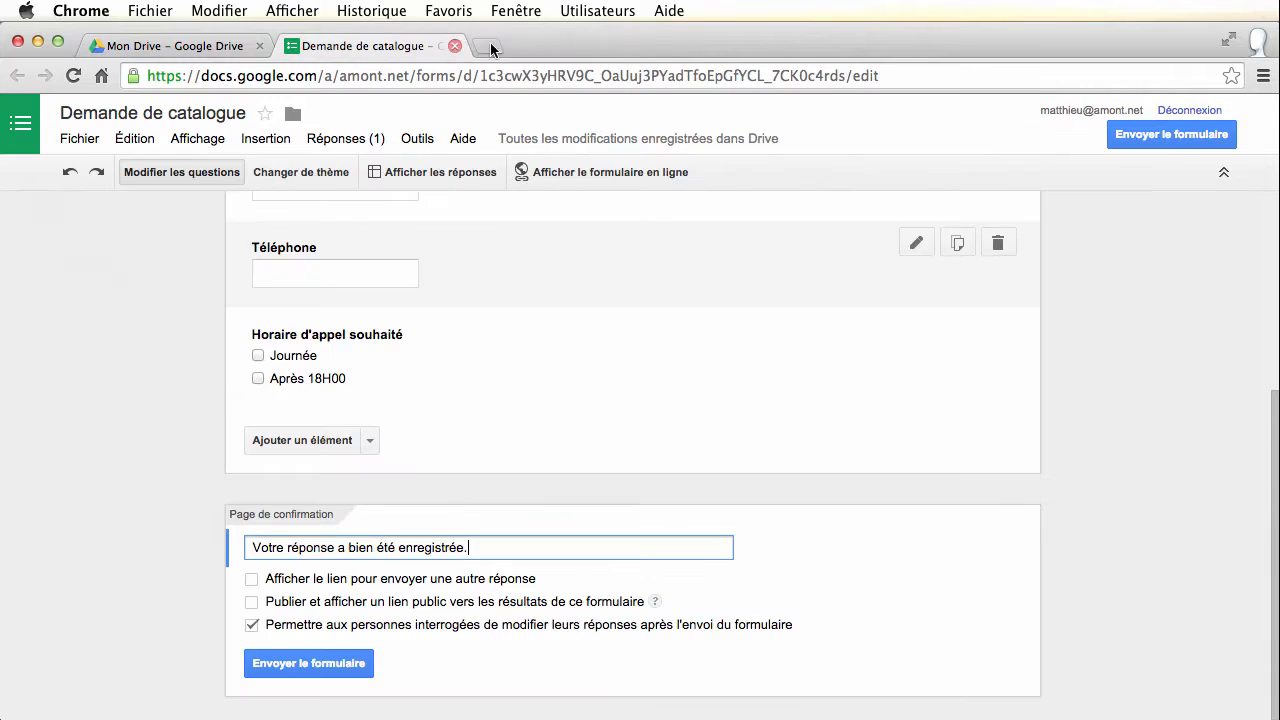
pyautogui.scroll(5, 109, 389)
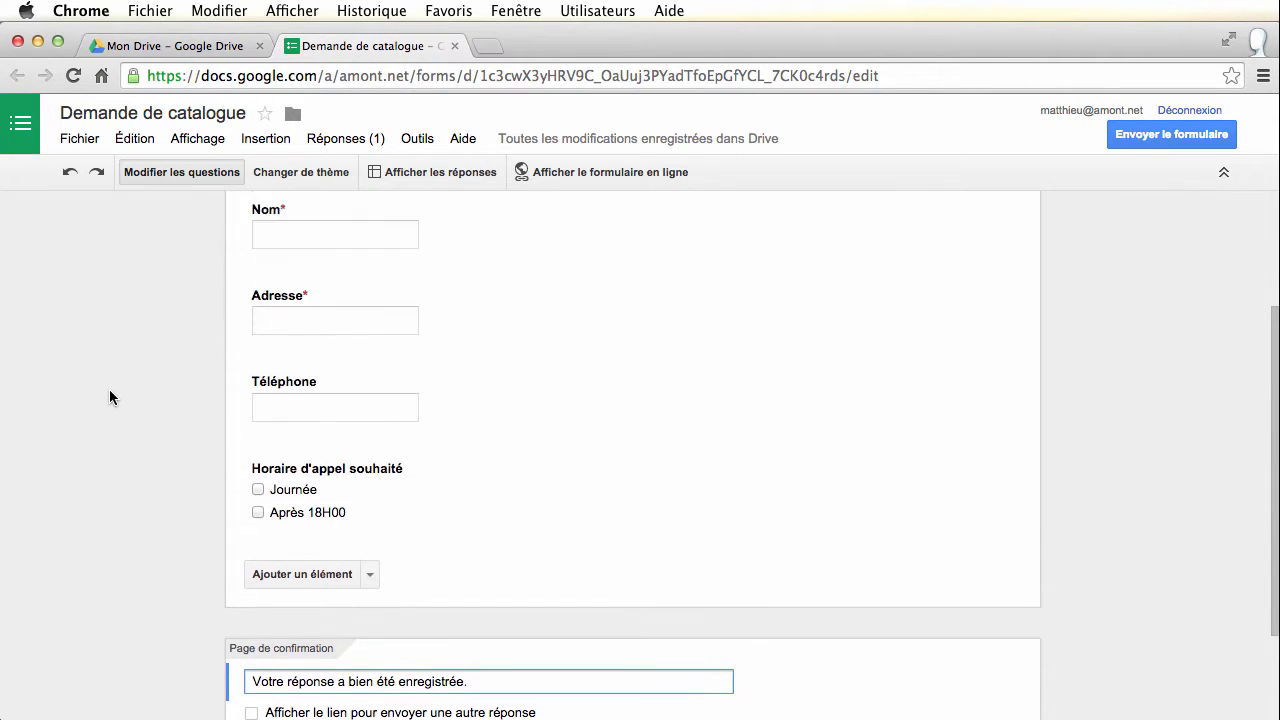